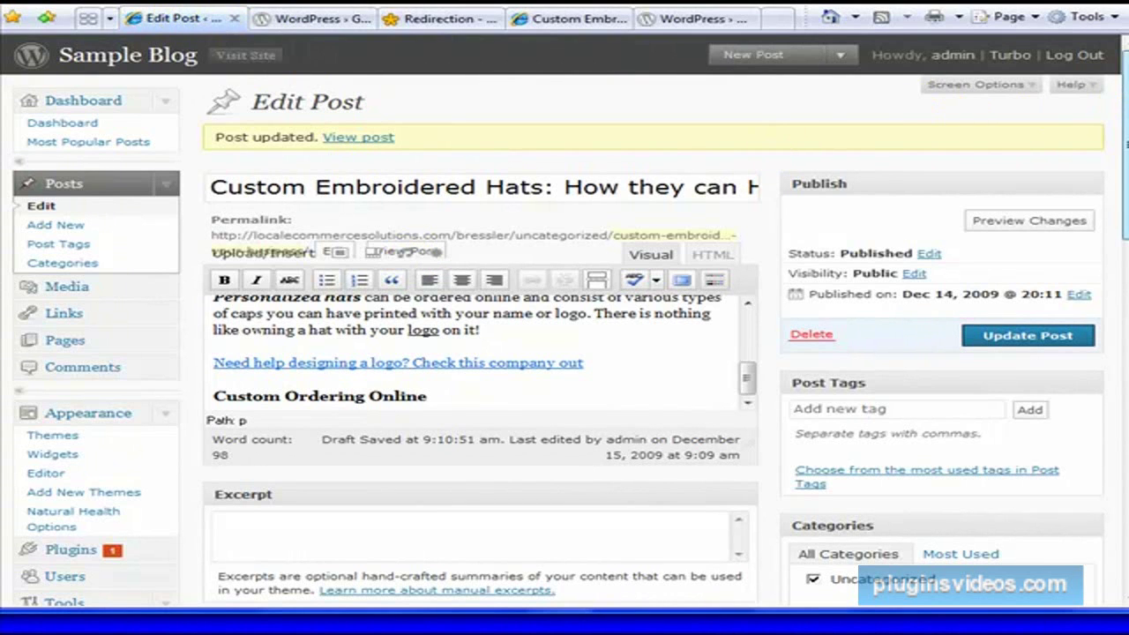
Open the XML-Sitemap settings page, then view the Google XML Sitemaps installation instructions in the WordPress plugin directory.
{"action": "scroll", "coordinate": [932, 349], "scroll_direction": "down", "scroll_amount": 9}
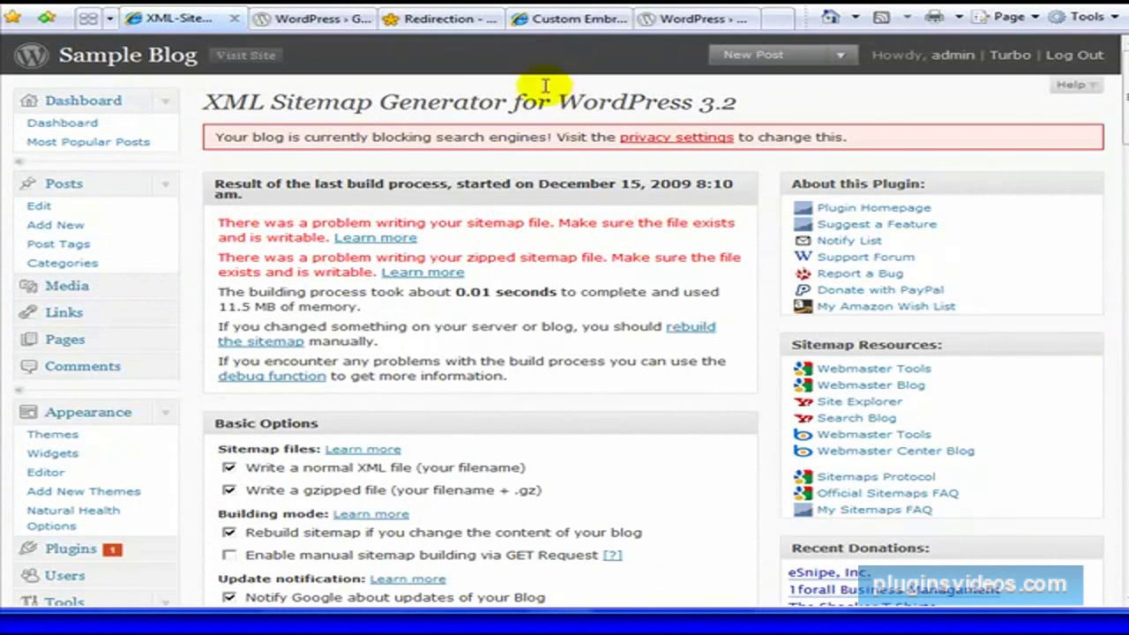
{"action": "left_click", "coordinate": [344, 24]}
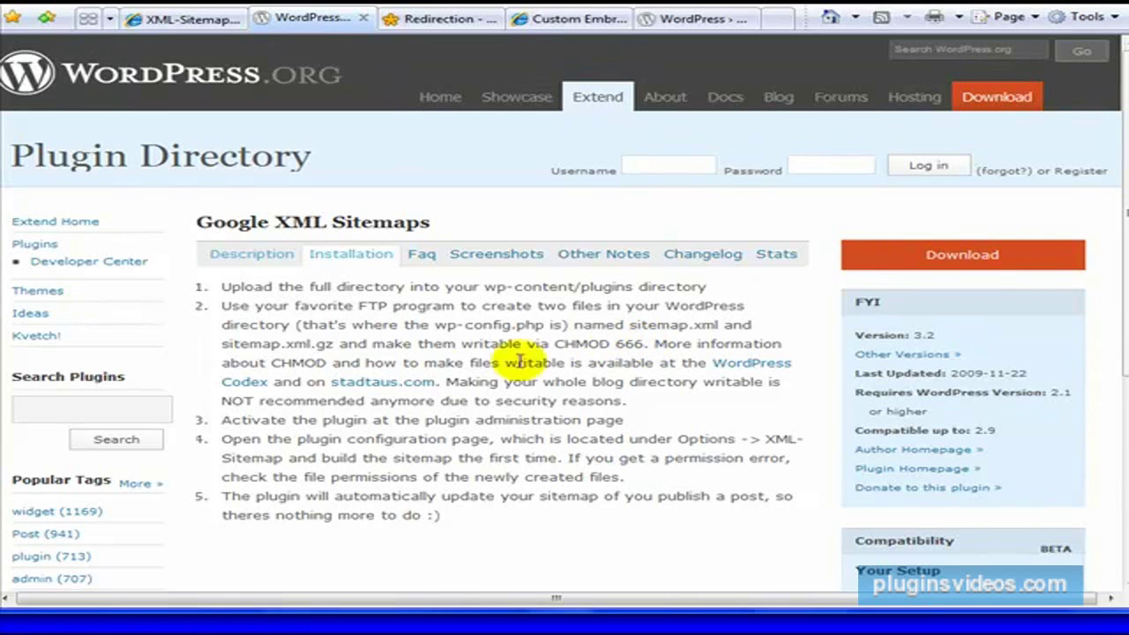
Open Notepad and save the empty document to the Desktop as sitemap.xml.
{"action": "key", "text": "super"}
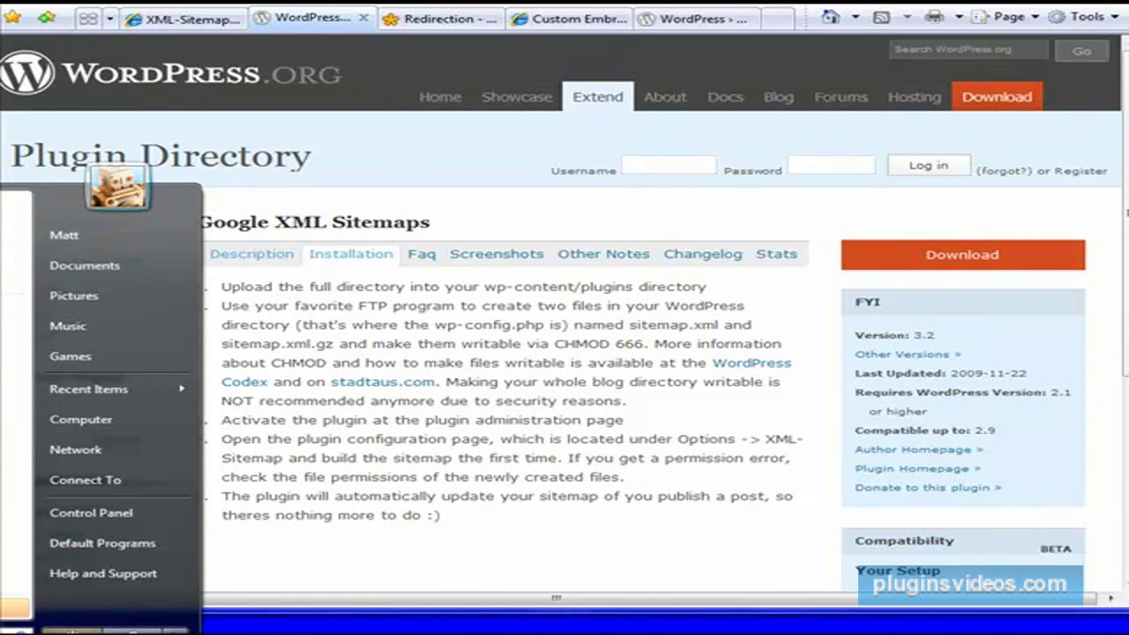
{"action": "key", "text": "Return"}
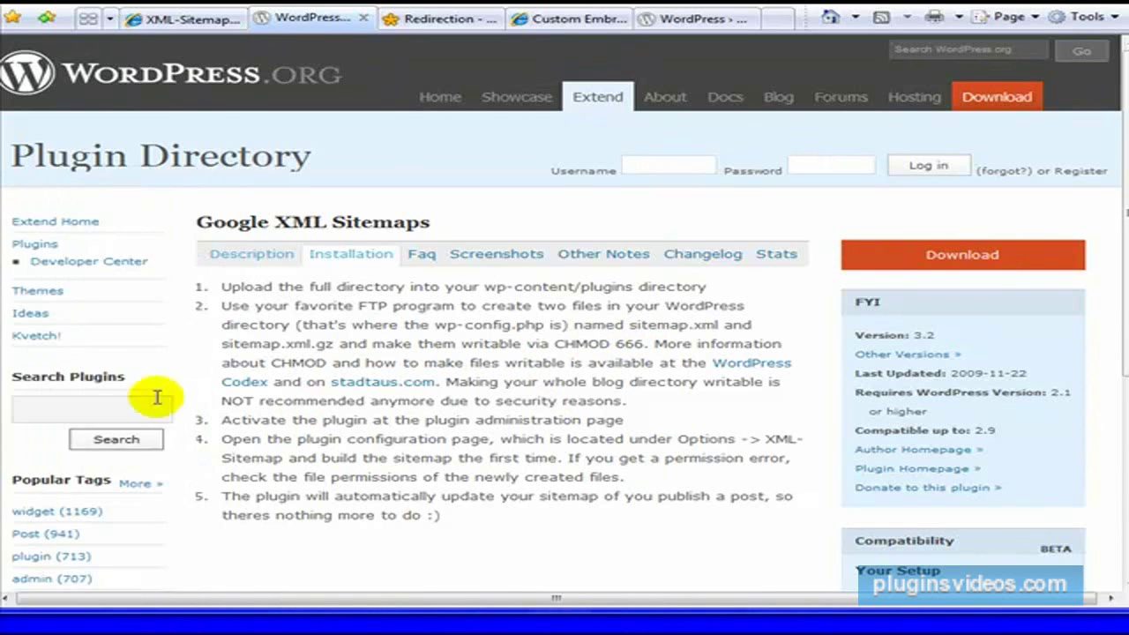
{"action": "left_click_drag", "start_coordinate": [526, 147], "coordinate": [479, 398]}
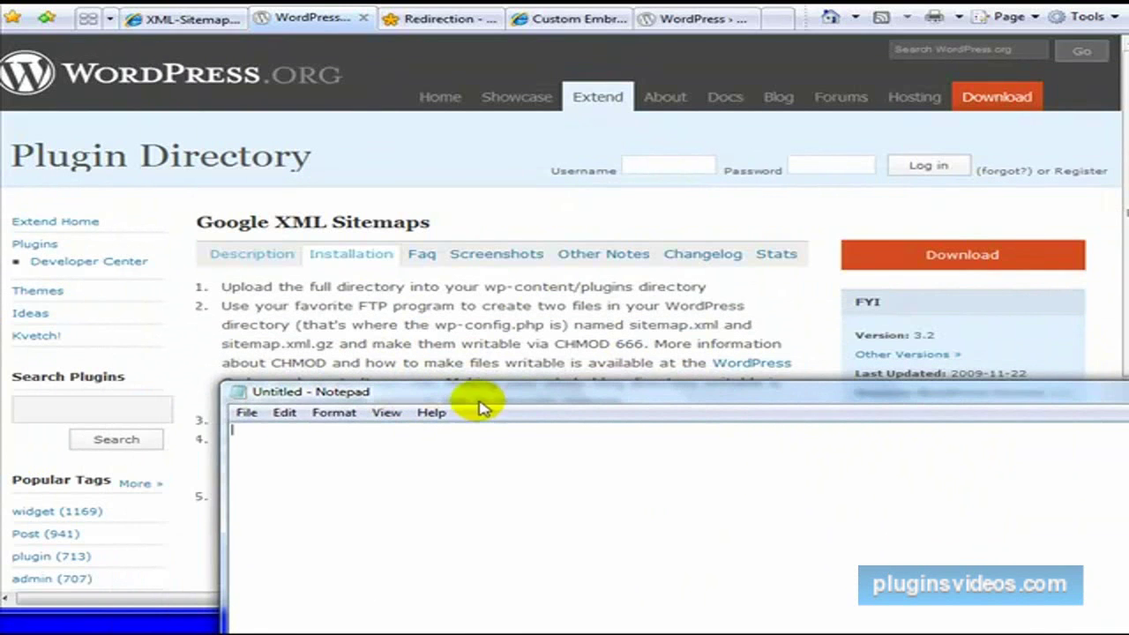
{"action": "left_click", "coordinate": [246, 413]}
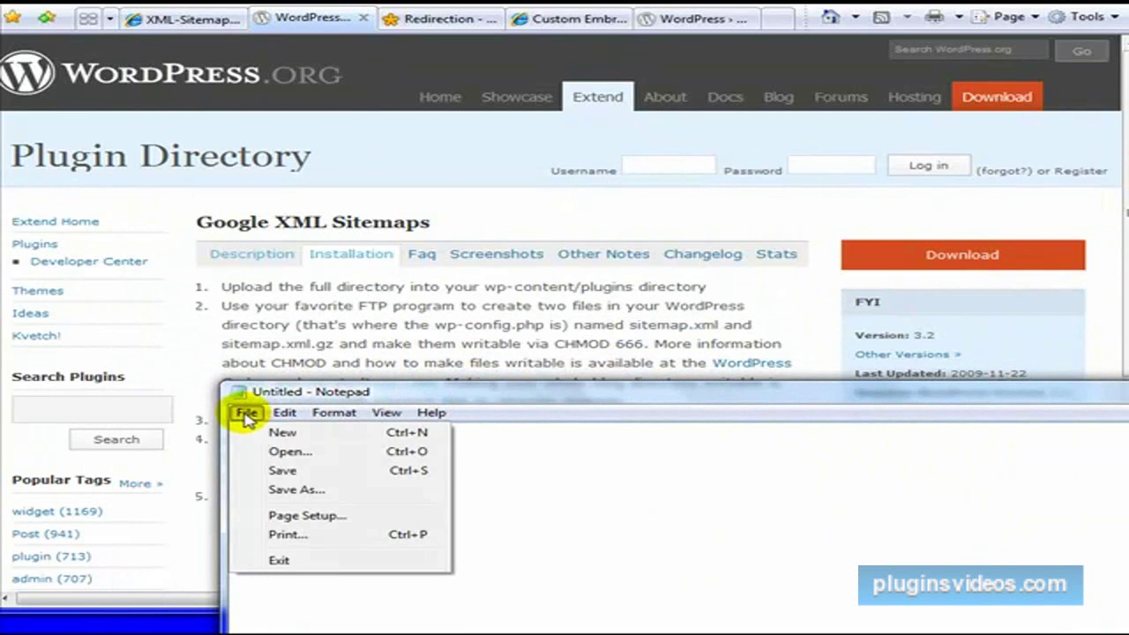
{"action": "left_click", "coordinate": [297, 488]}
{"action": "type", "text": "sitemap."}
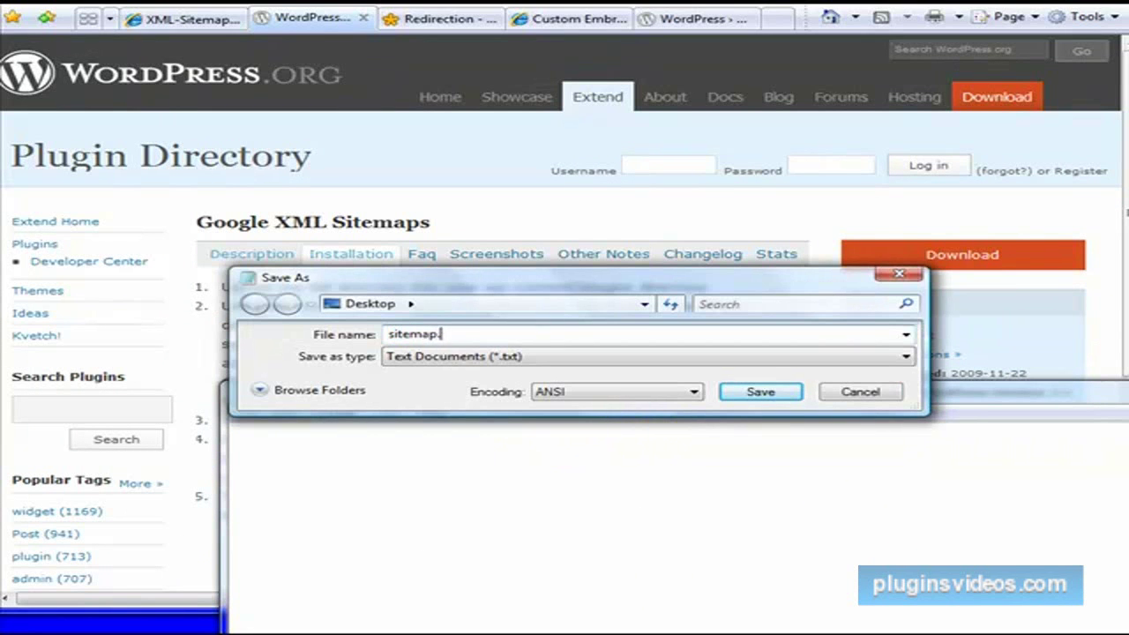
{"action": "type", "text": "xml"}
{"action": "key", "text": "Return"}
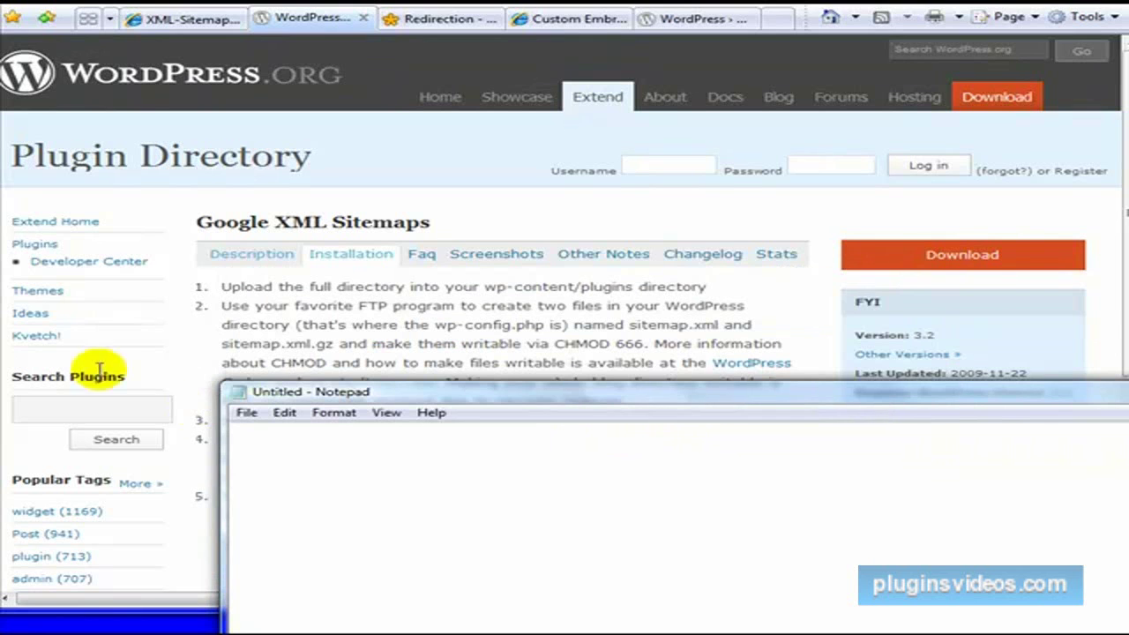
Save another copy of the empty document to the Desktop as sitemap.xml.gz.
{"action": "left_click", "coordinate": [258, 418]}
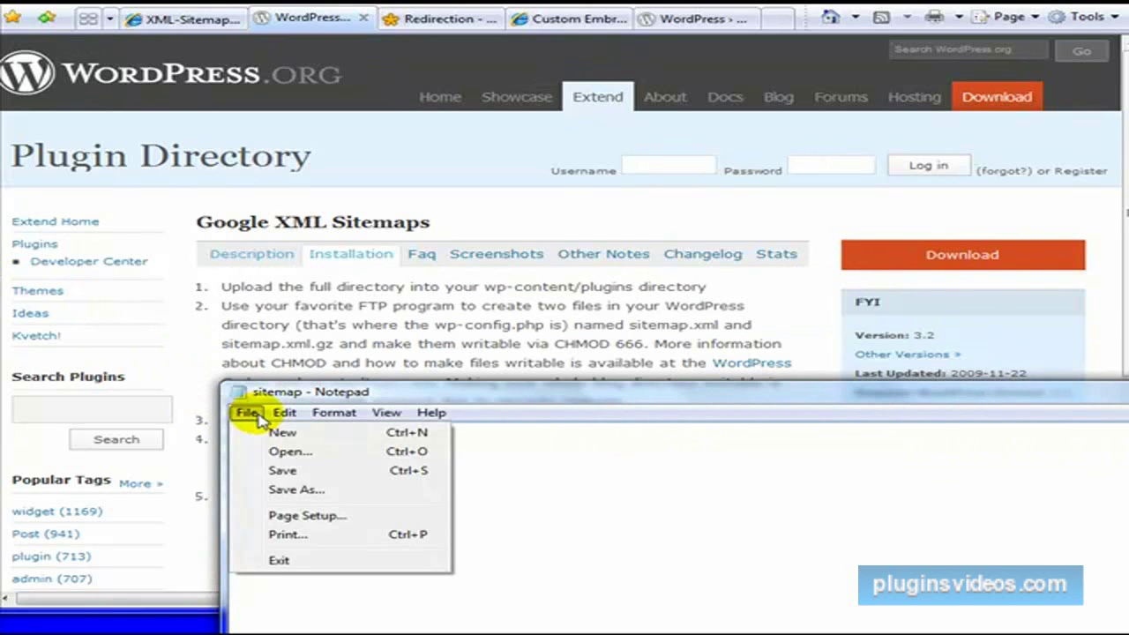
{"action": "left_click", "coordinate": [300, 490]}
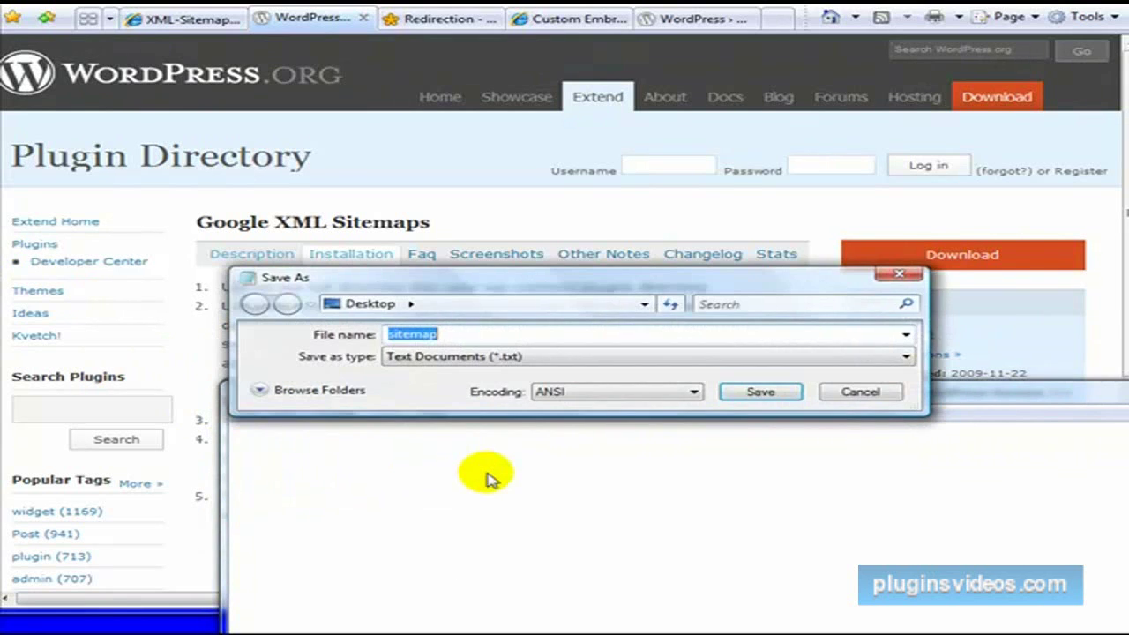
{"action": "type", "text": "sitemap.xml.gz"}
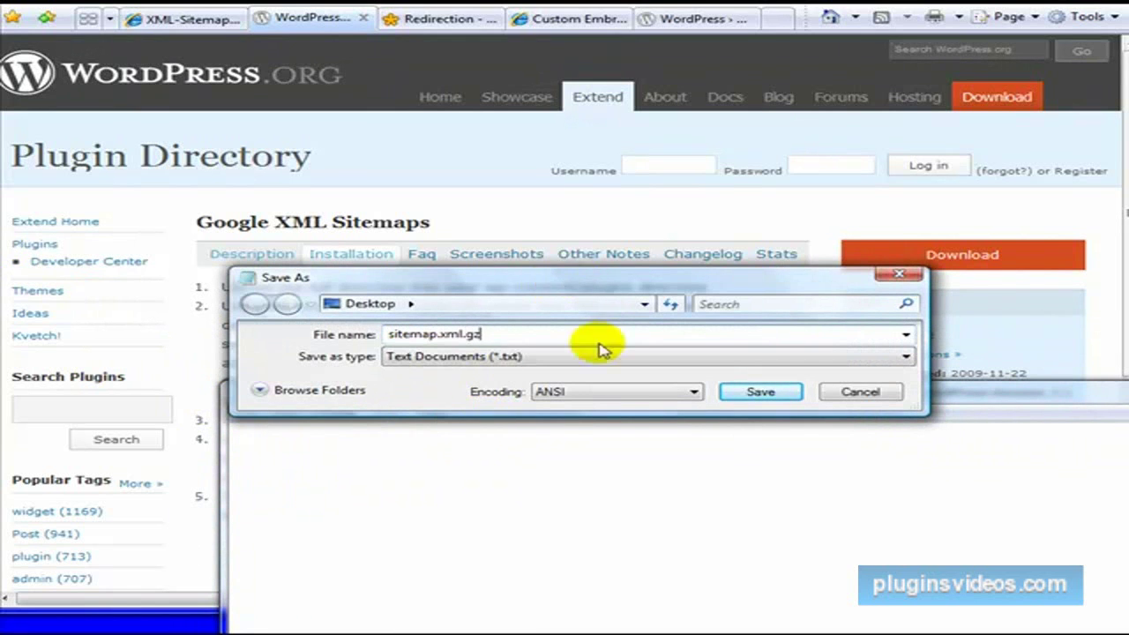
{"action": "left_click_drag", "start_coordinate": [575, 280], "coordinate": [628, 397]}
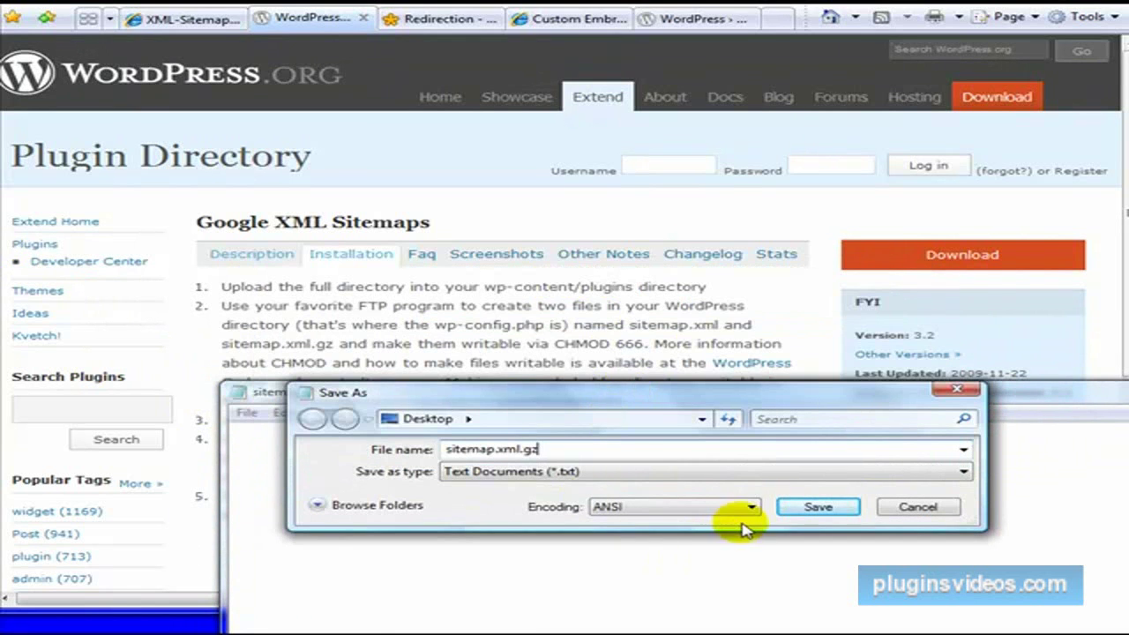
{"action": "left_click", "coordinate": [819, 508]}
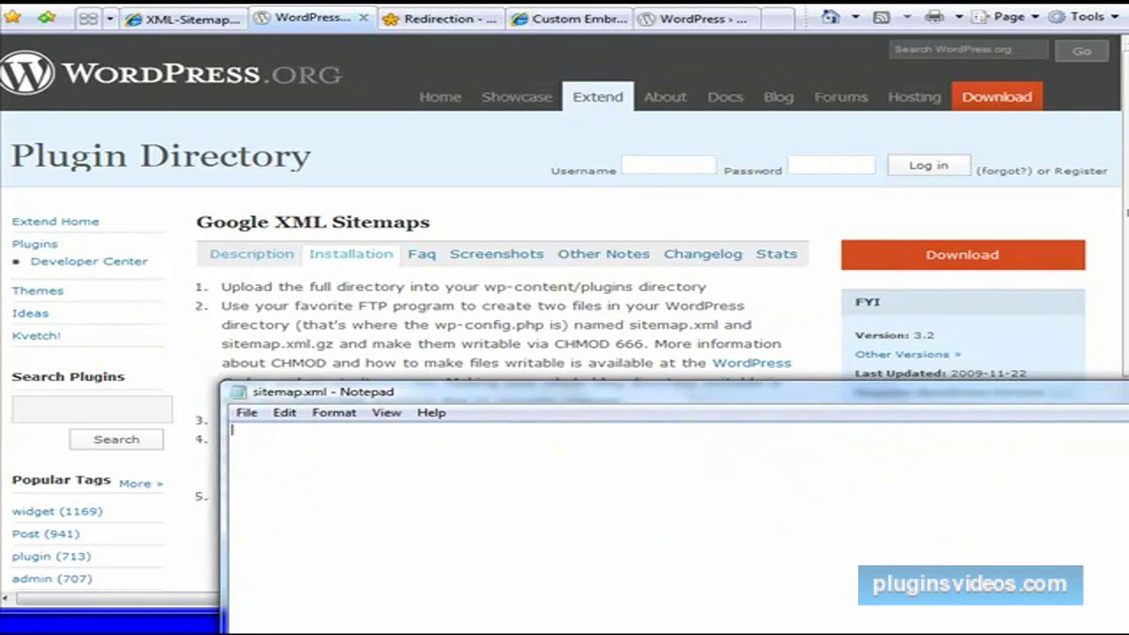
Switch to the FTP client and upload sitemap.xml and sitemap.xml.gz from the Desktop to /public_html/bressler.
{"action": "left_click", "coordinate": [1127, 391]}
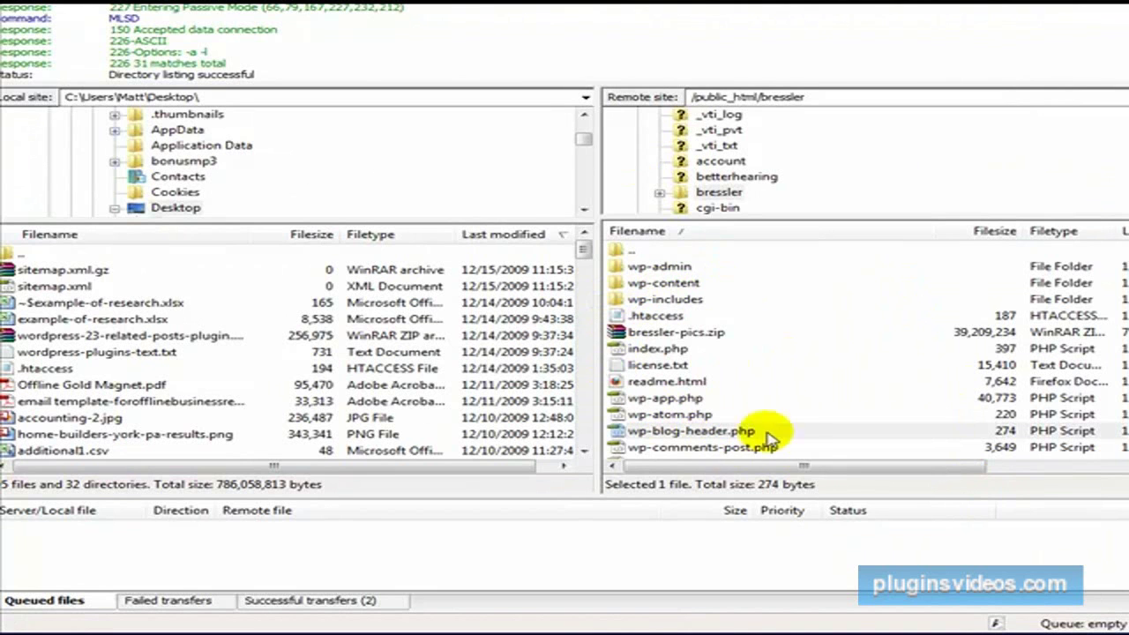
{"action": "left_click", "coordinate": [664, 284]}
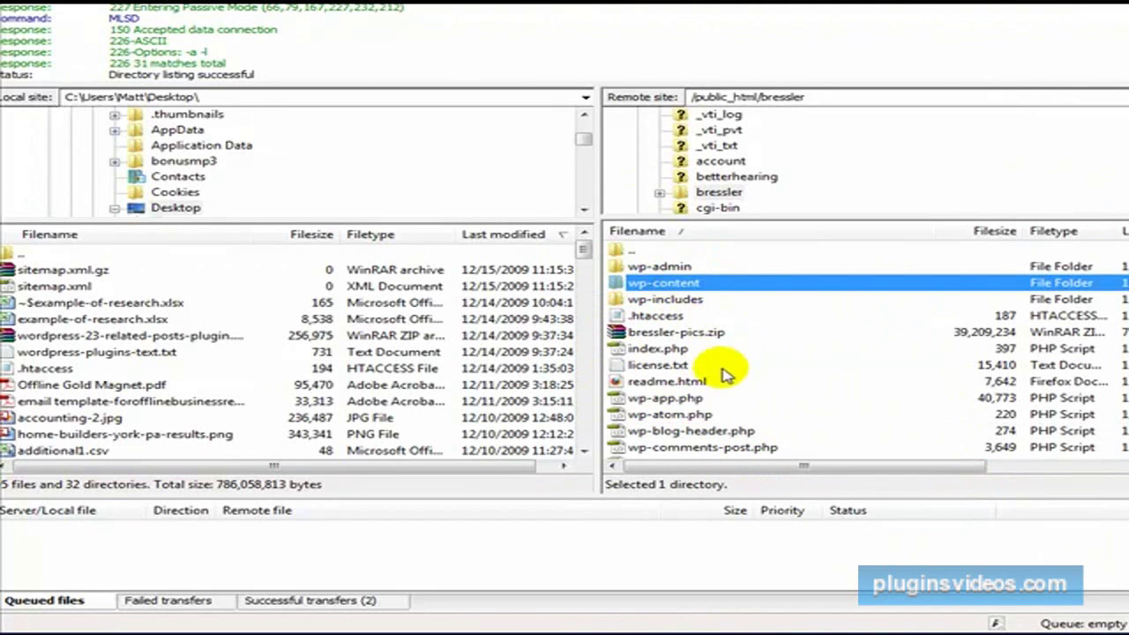
{"action": "left_click", "coordinate": [807, 398]}
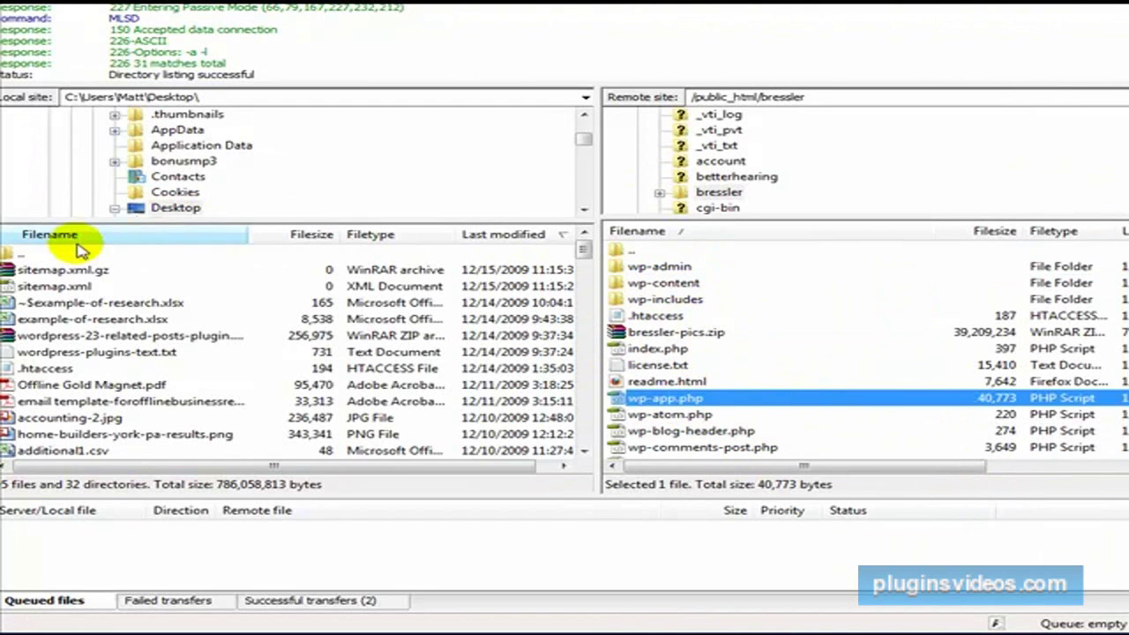
{"action": "left_click", "coordinate": [59, 269]}
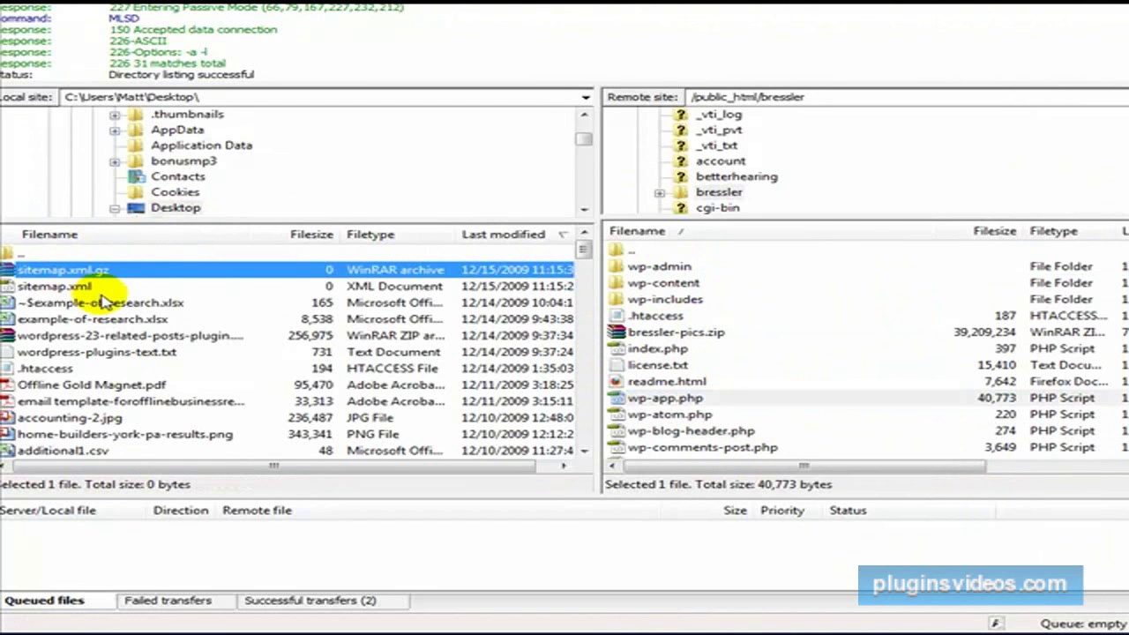
{"action": "left_click", "coordinate": [89, 287], "text": "ctrl"}
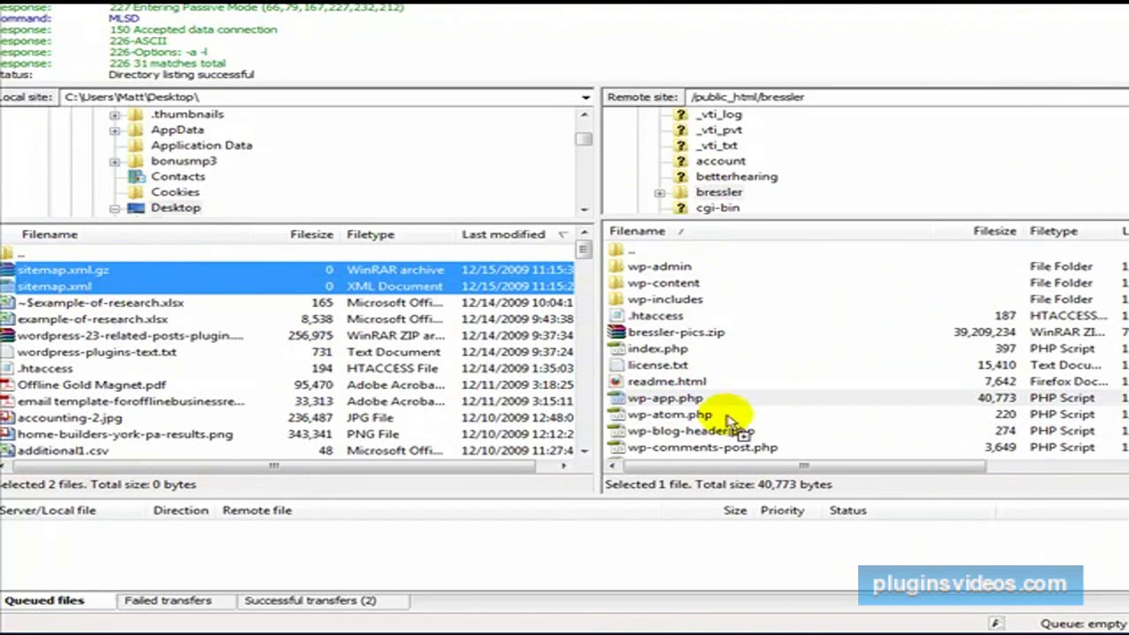
{"action": "left_click_drag", "start_coordinate": [780, 430], "coordinate": [796, 433]}
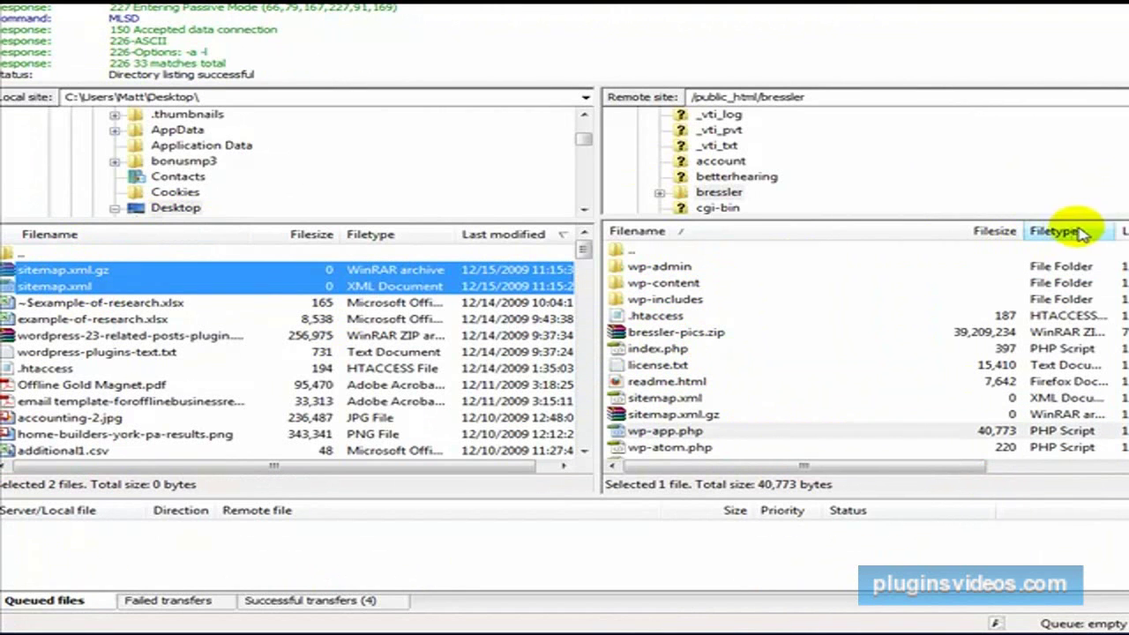
Sort the remote files by newest modification and set the permissions of sitemap.xml and sitemap.xml.gz to 666.
{"action": "left_click", "coordinate": [1124, 231]}
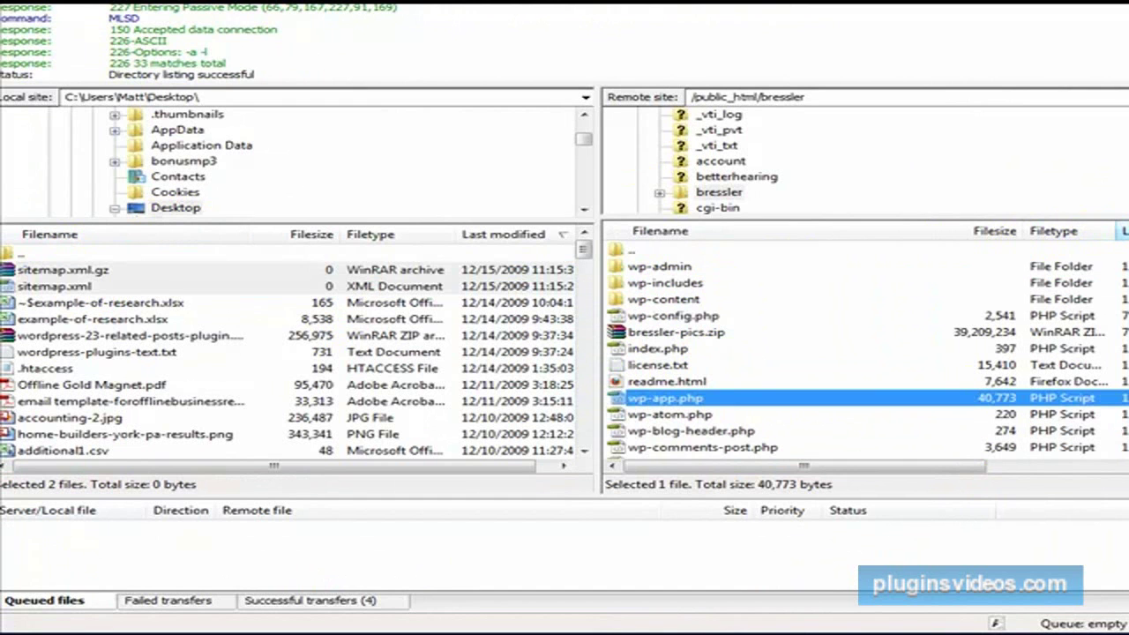
{"action": "left_click", "coordinate": [1124, 232]}
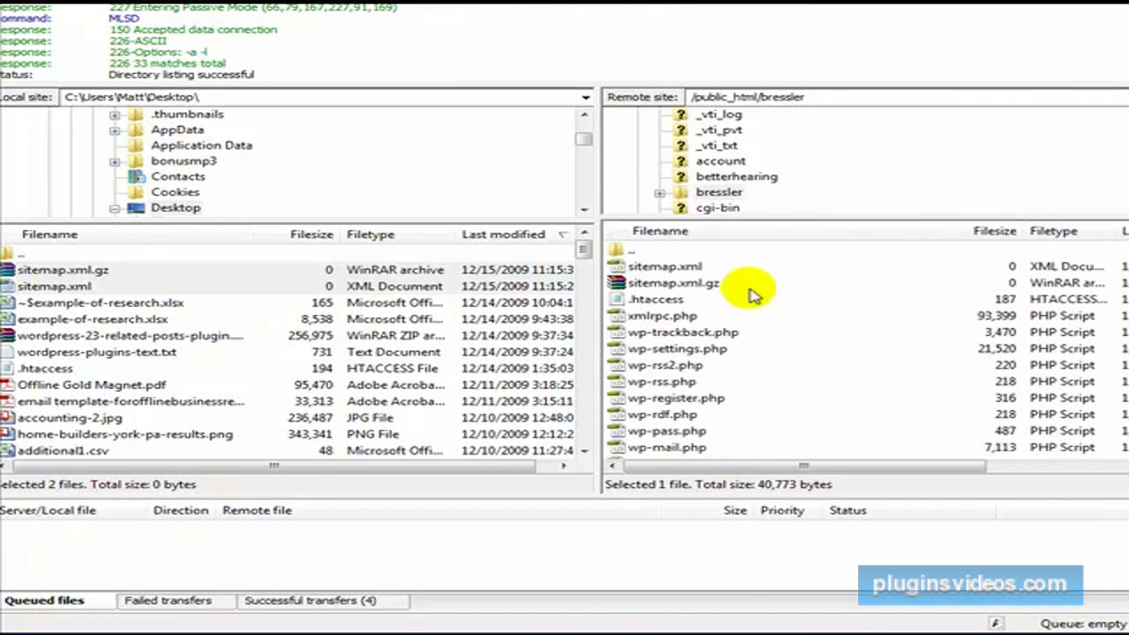
{"action": "left_click", "coordinate": [676, 270]}
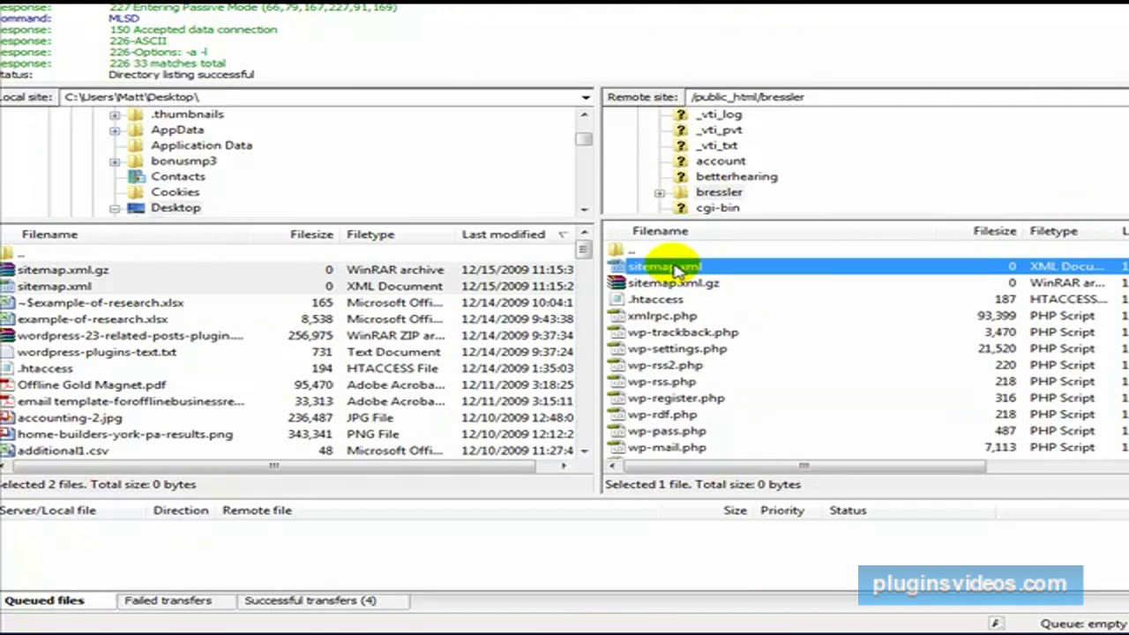
{"action": "left_click", "coordinate": [681, 284], "text": "ctrl"}
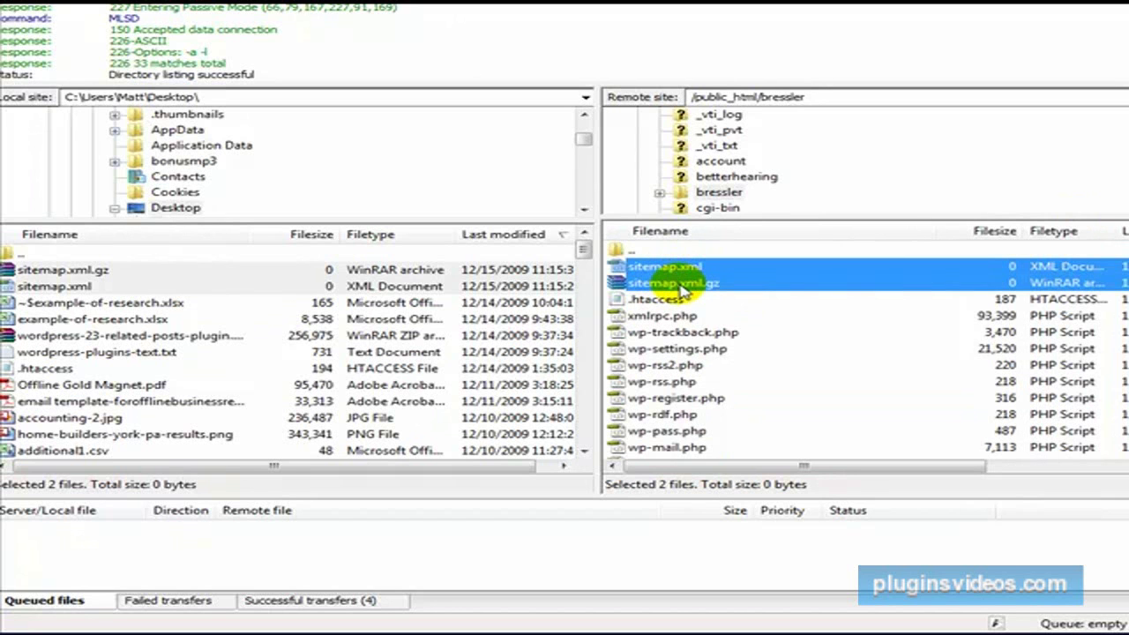
{"action": "right_click", "coordinate": [683, 291]}
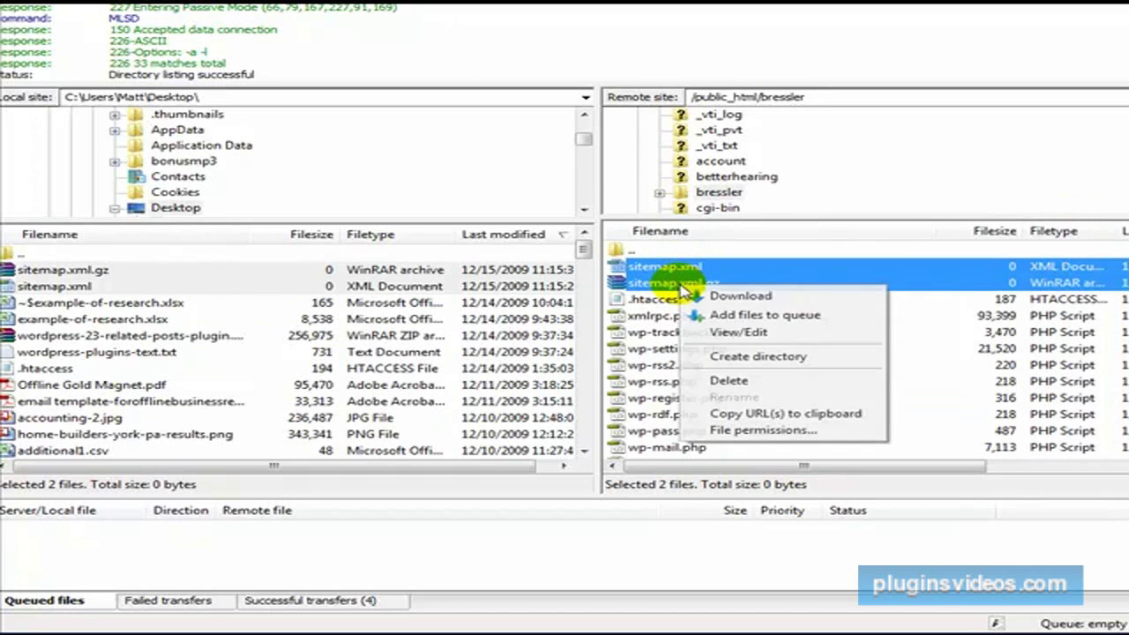
{"action": "left_click", "coordinate": [754, 432]}
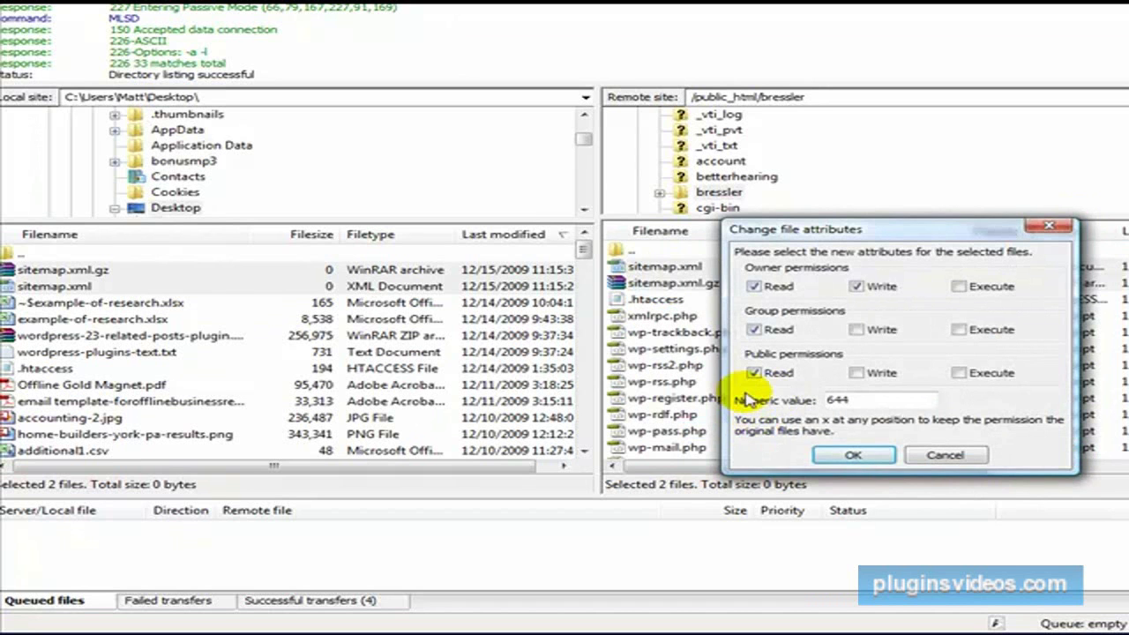
{"action": "left_click_drag", "start_coordinate": [857, 398], "coordinate": [772, 408]}
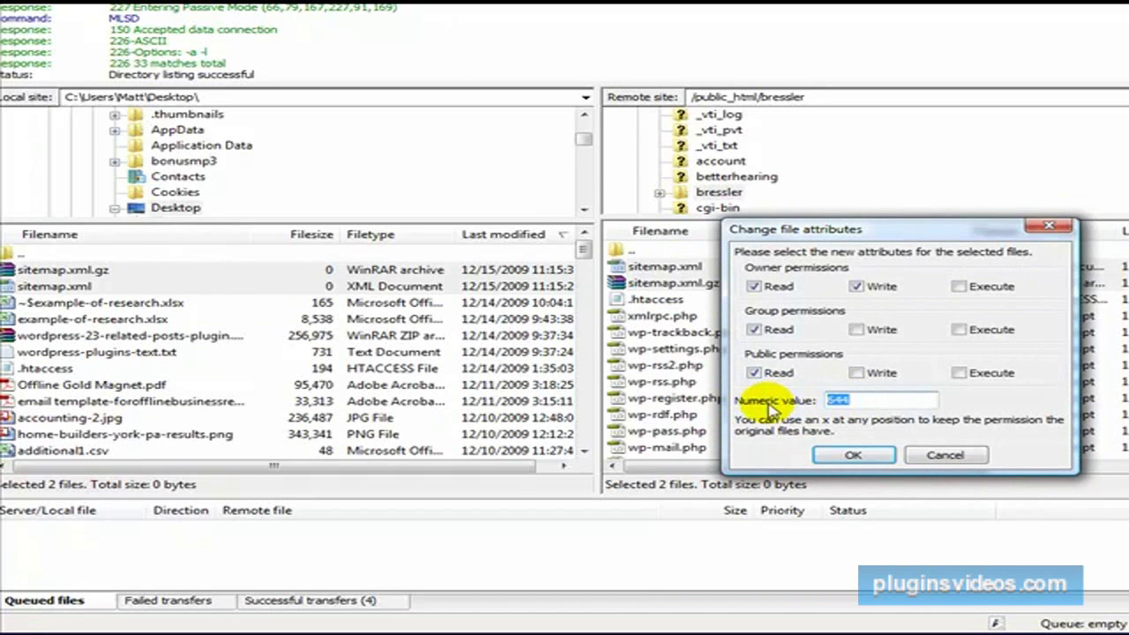
{"action": "type", "text": "666"}
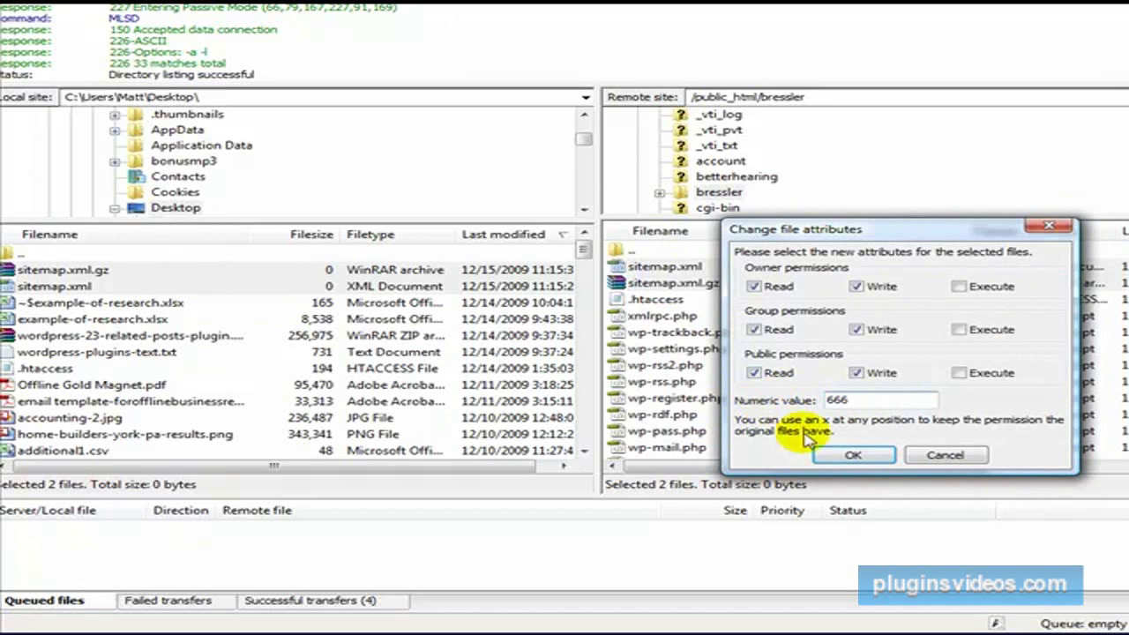
{"action": "left_click", "coordinate": [852, 455]}
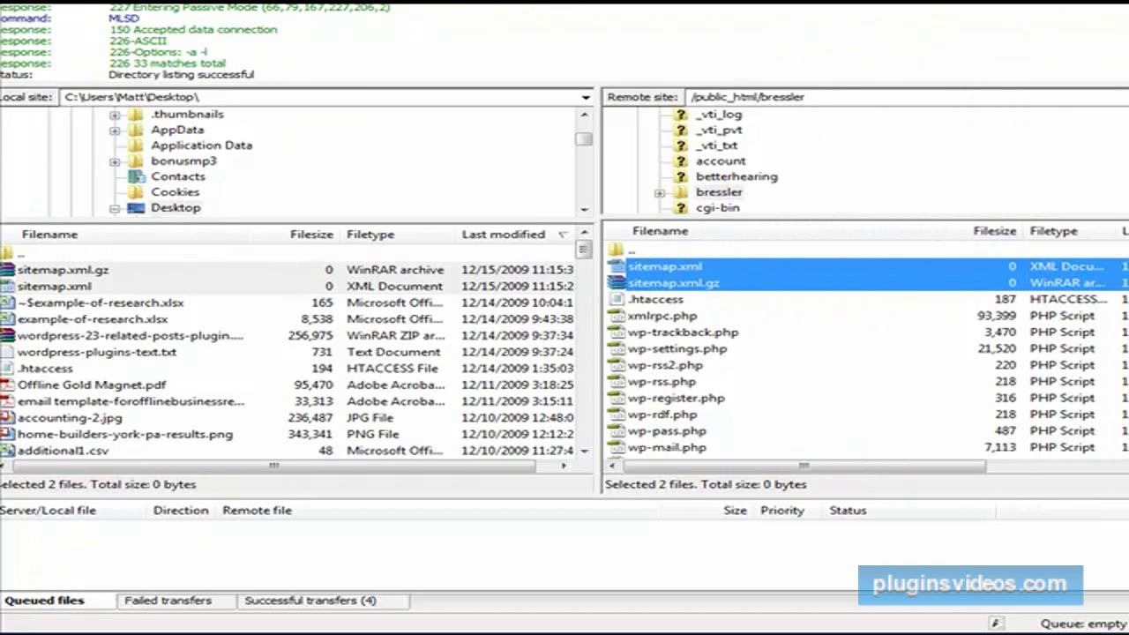
Switch back to the browser and reload the blog's XML-Sitemap settings page.
{"action": "key", "text": "alt+Tab"}
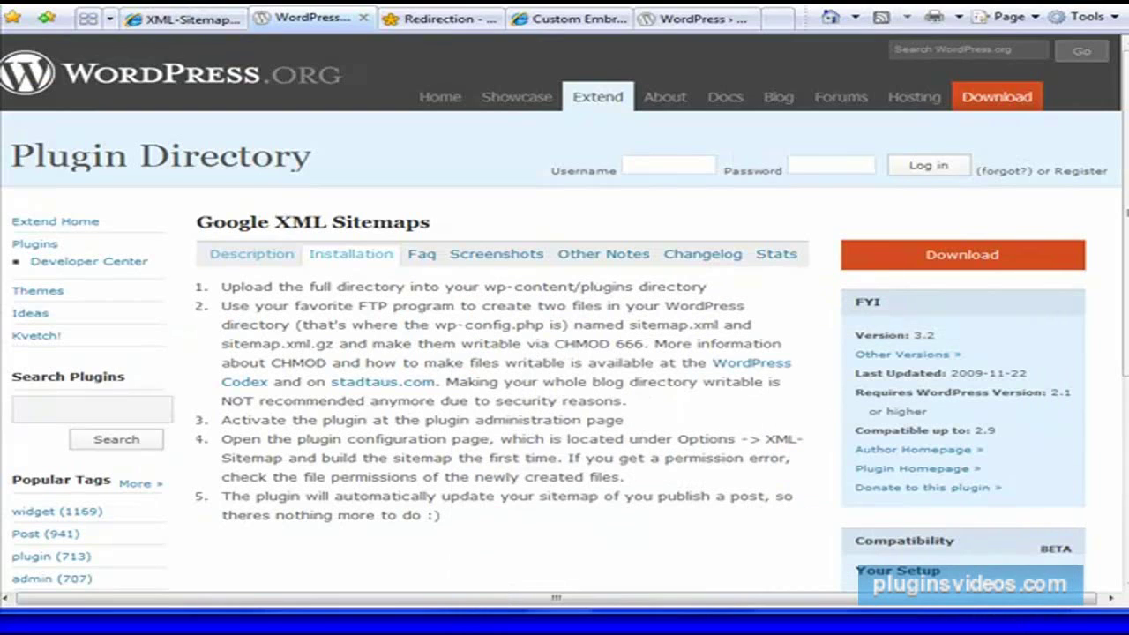
{"action": "left_click", "coordinate": [207, 24]}
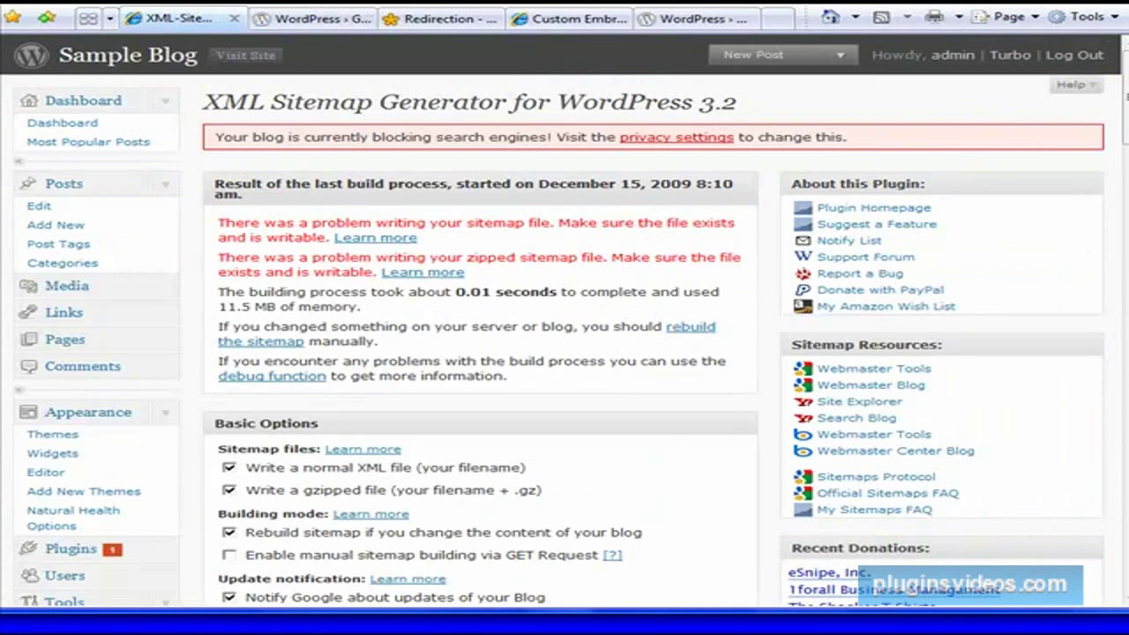
{"action": "scroll", "coordinate": [829, 215], "scroll_direction": "down", "scroll_amount": 10}
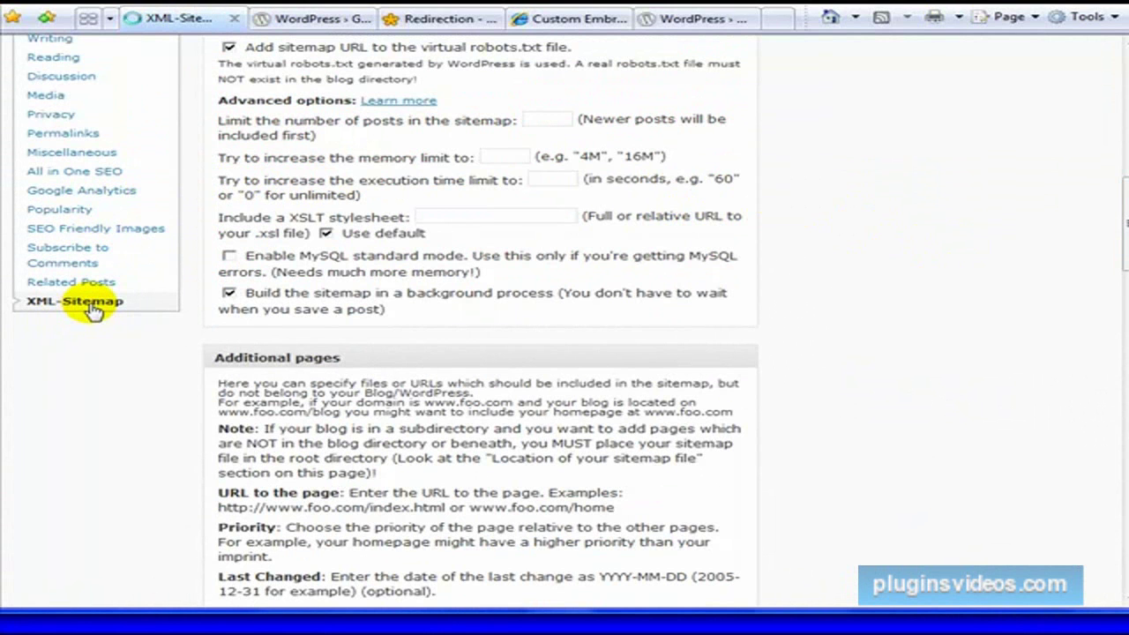
{"action": "left_click", "coordinate": [94, 305]}
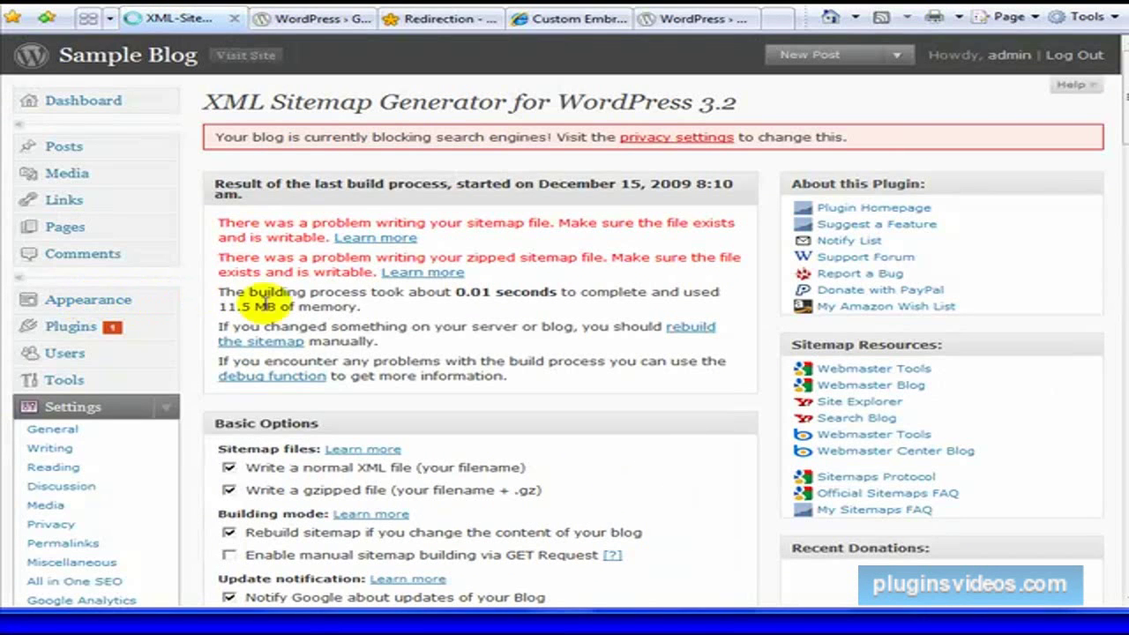
Examine the last build result and the Basic Options on the XML Sitemap Generator page.
{"action": "scroll", "coordinate": [1116, 98], "scroll_direction": "down", "scroll_amount": 1}
{"action": "scroll", "coordinate": [1116, 99], "scroll_direction": "up", "scroll_amount": 1}
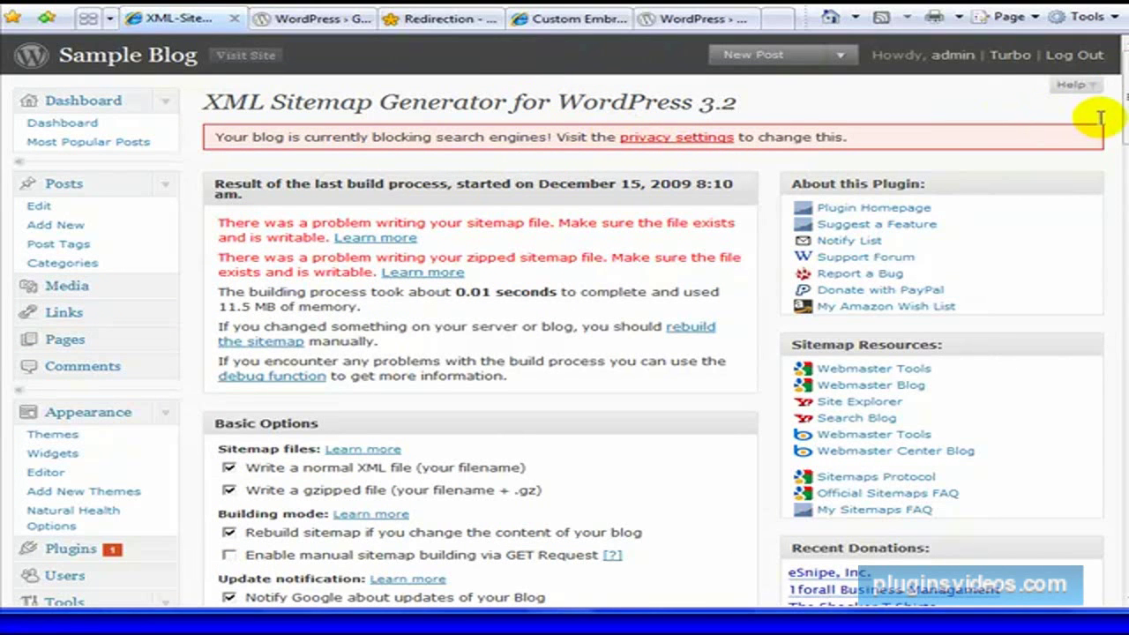
{"action": "scroll", "coordinate": [564, 320], "scroll_direction": "down", "scroll_amount": 1}
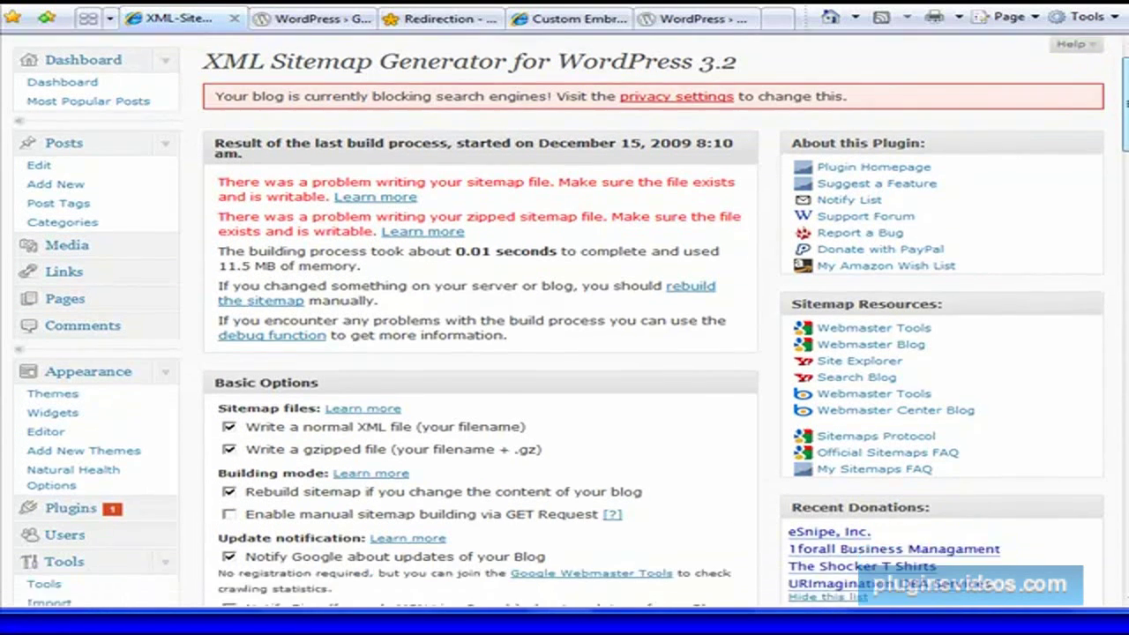
{"action": "scroll", "coordinate": [564, 320], "scroll_direction": "down", "scroll_amount": 1}
{"action": "scroll", "coordinate": [564, 320], "scroll_direction": "up", "scroll_amount": 1}
{"action": "scroll", "coordinate": [564, 320], "scroll_direction": "down", "scroll_amount": 3}
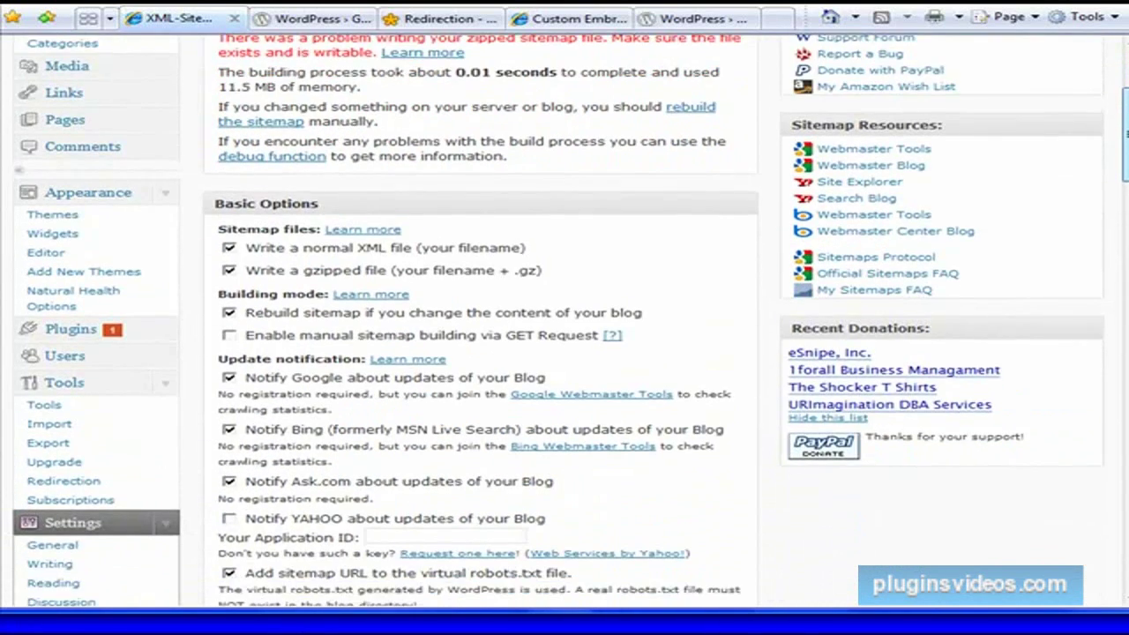
Review the sitemap settings from Basic Options through Priorities and save the plugin options.
{"action": "scroll", "coordinate": [882, 147], "scroll_direction": "down", "scroll_amount": 1}
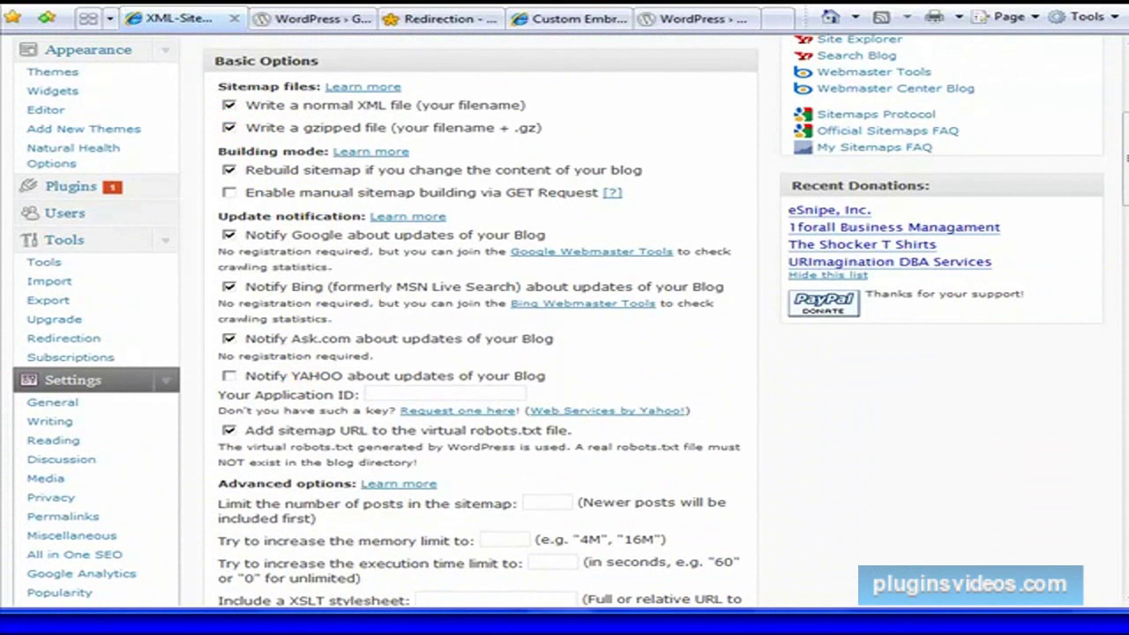
{"action": "left_click_drag", "start_coordinate": [1122, 159], "coordinate": [1113, 188]}
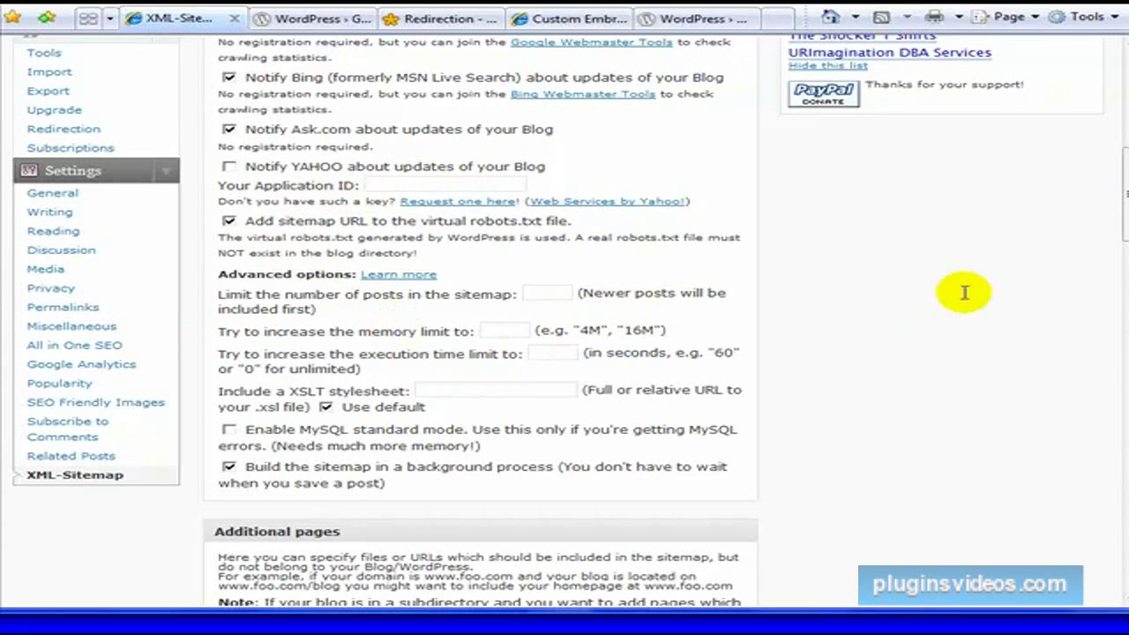
{"action": "scroll", "coordinate": [481, 318], "scroll_direction": "down", "scroll_amount": 5}
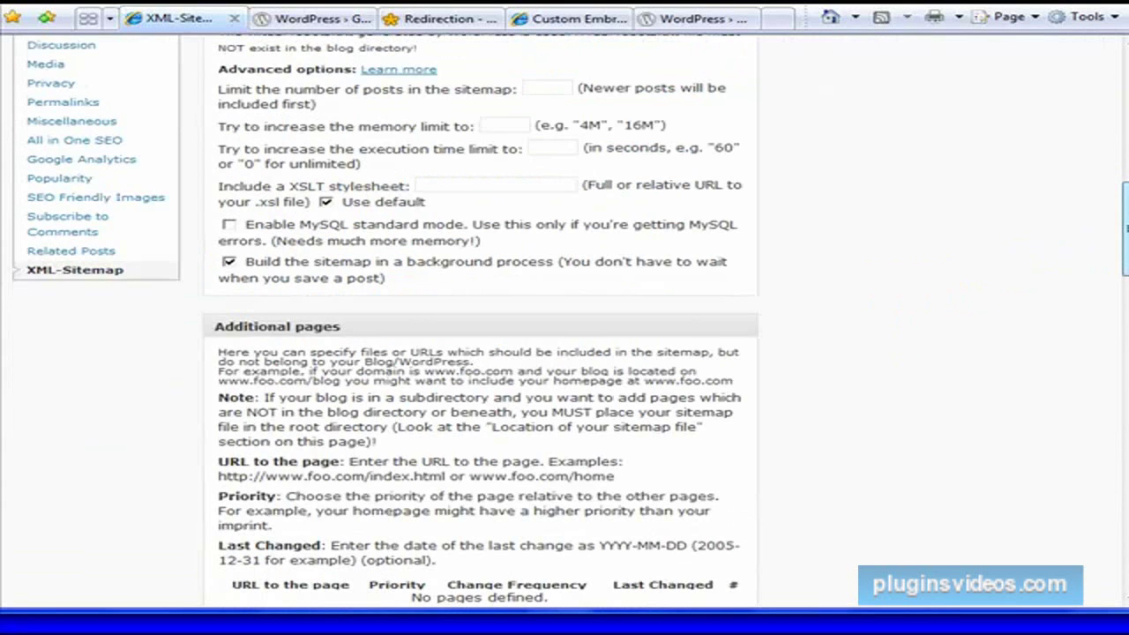
{"action": "scroll", "coordinate": [481, 317], "scroll_direction": "down", "scroll_amount": 2}
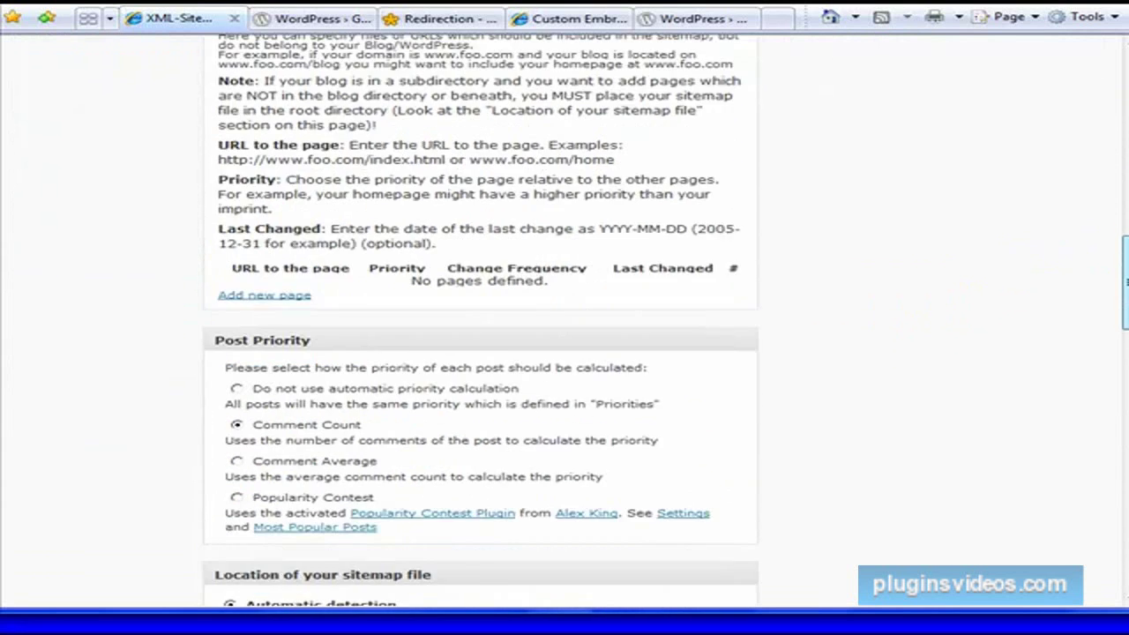
{"action": "scroll", "coordinate": [480, 320], "scroll_direction": "down", "scroll_amount": 5}
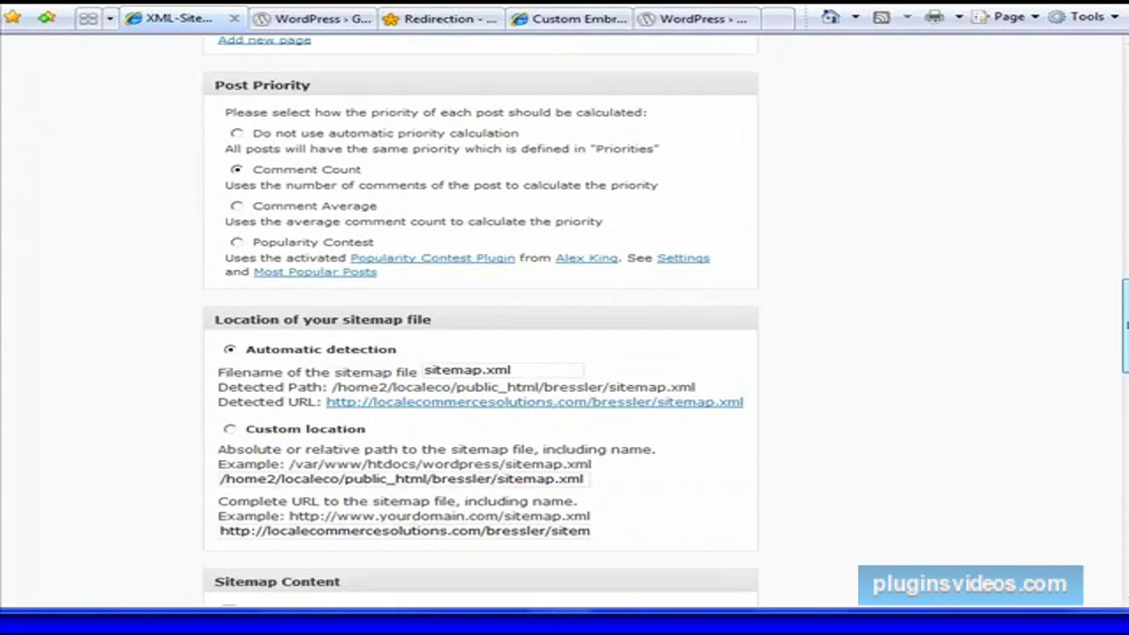
{"action": "scroll", "coordinate": [481, 319], "scroll_direction": "down", "scroll_amount": 2}
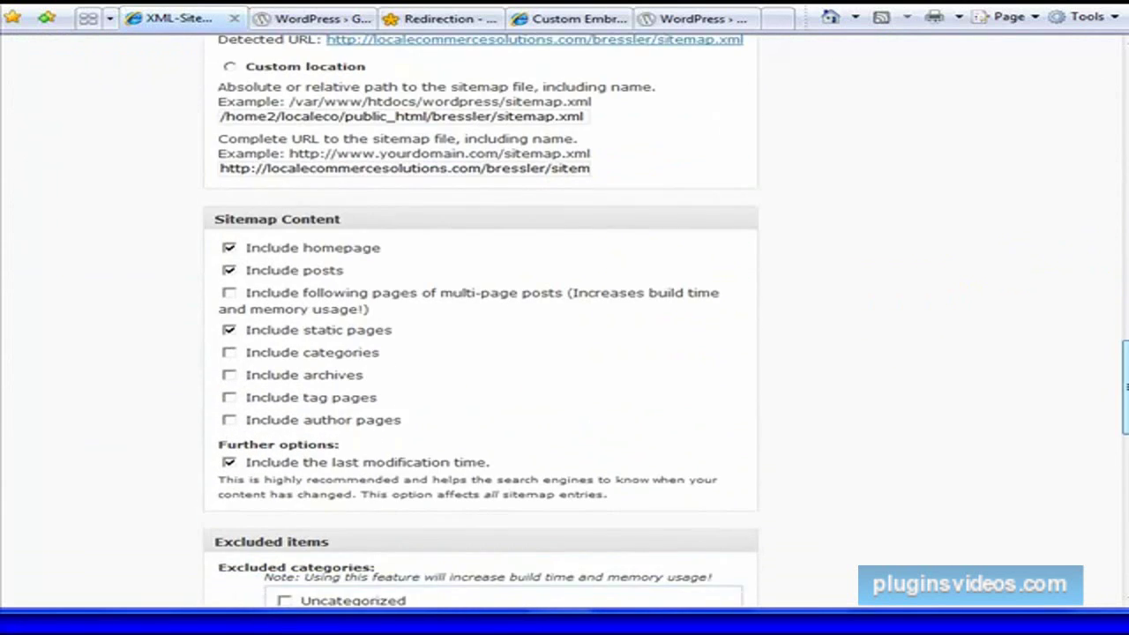
{"action": "scroll", "coordinate": [480, 320], "scroll_direction": "down", "scroll_amount": 1}
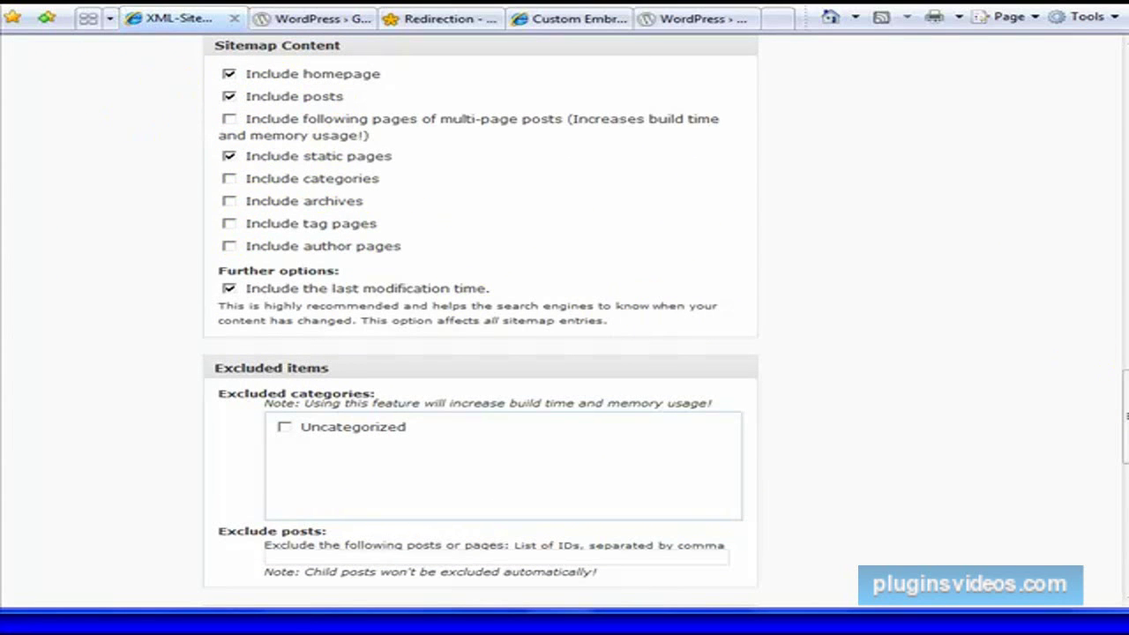
{"action": "scroll", "coordinate": [480, 317], "scroll_direction": "down", "scroll_amount": 7}
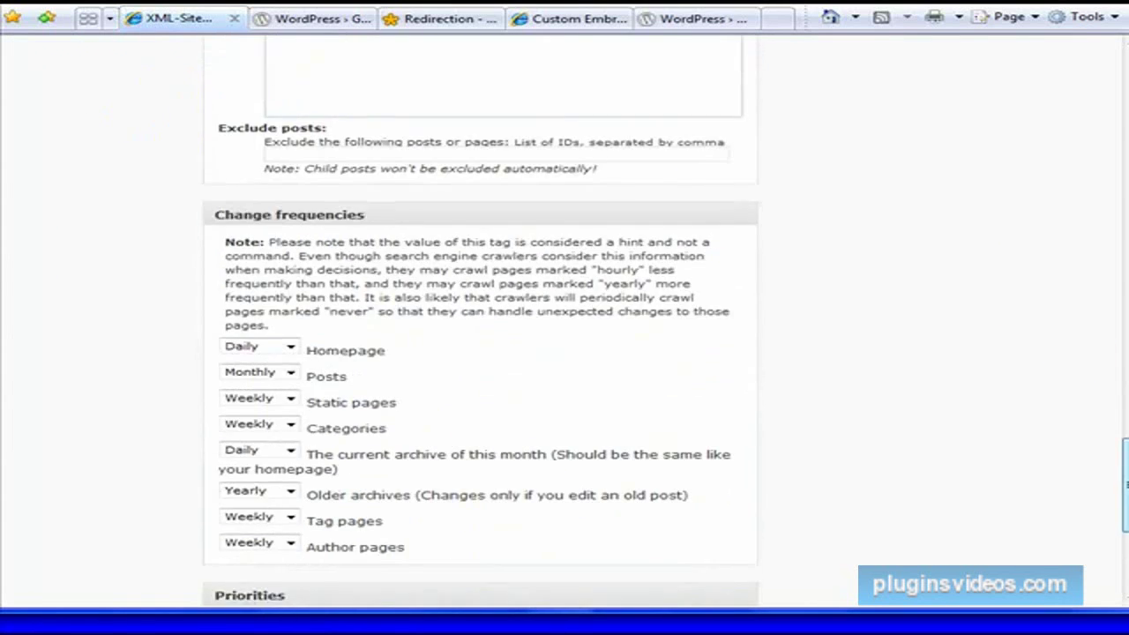
{"action": "scroll", "coordinate": [481, 317], "scroll_direction": "down", "scroll_amount": 2}
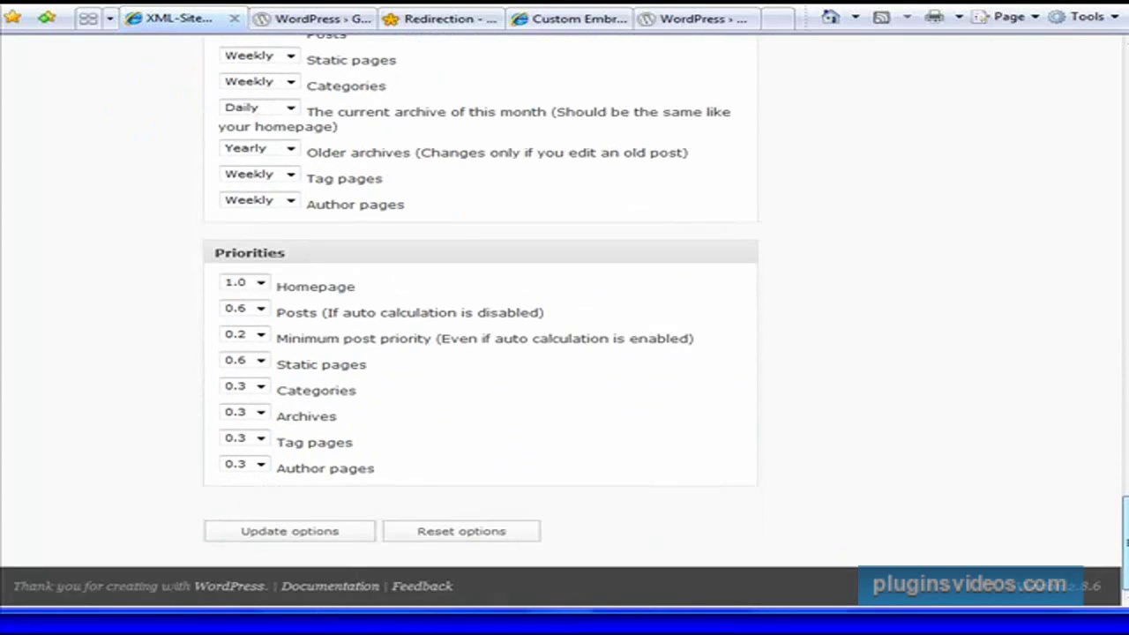
{"action": "left_click", "coordinate": [273, 533]}
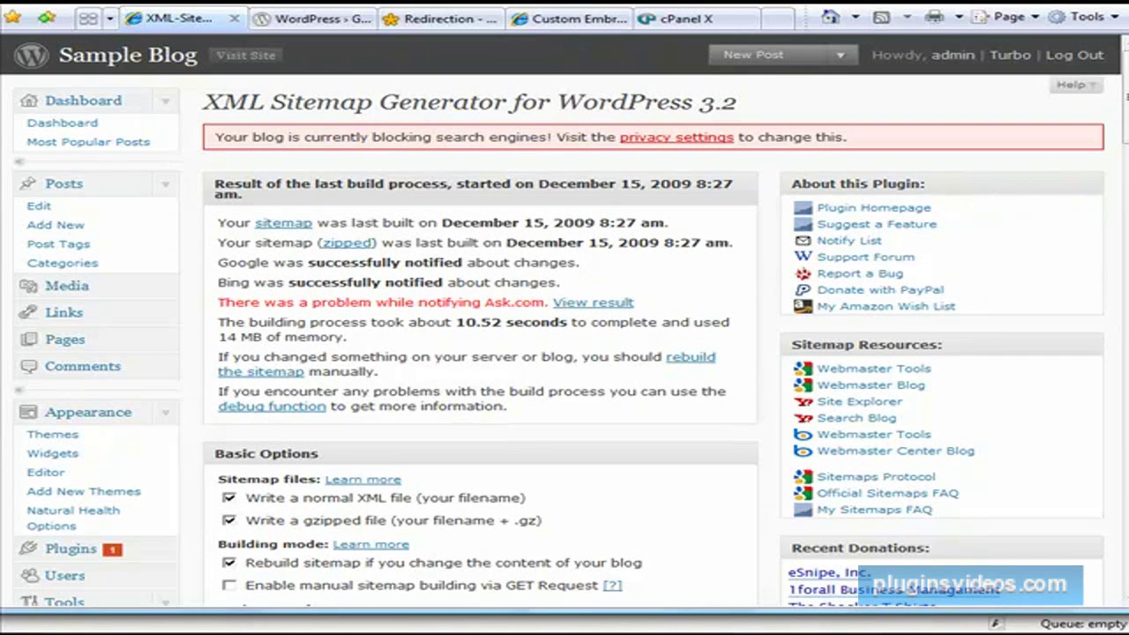
Look over the updated XML Sitemap Generator page, including the sitemap file location and the last build result.
{"action": "scroll", "coordinate": [565, 320], "scroll_direction": "down", "scroll_amount": 20}
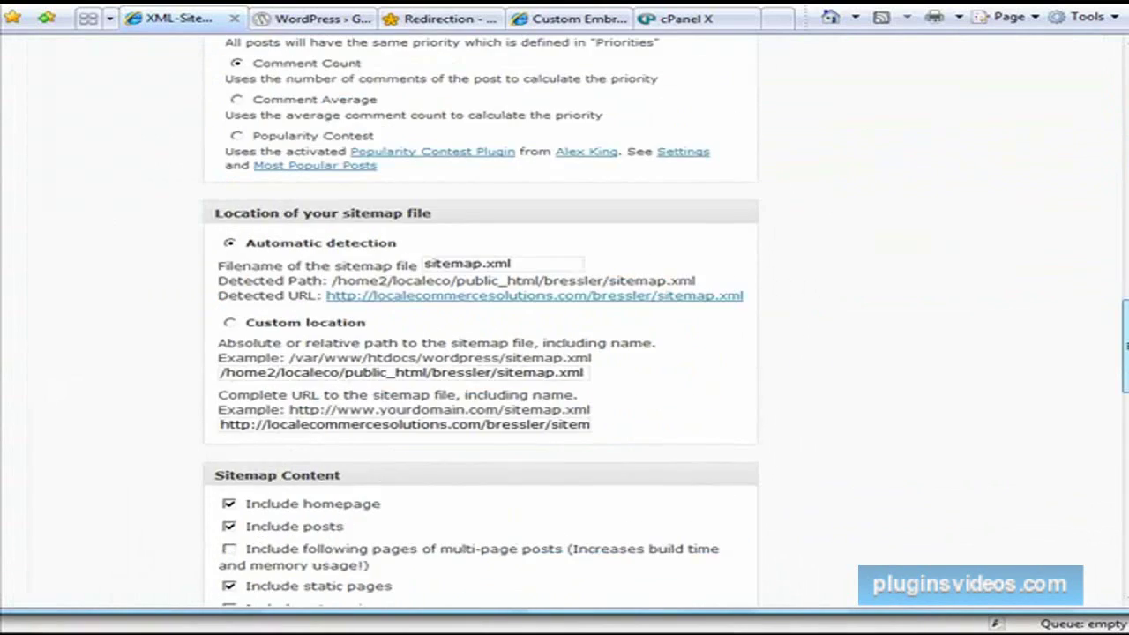
{"action": "scroll", "coordinate": [565, 320], "scroll_direction": "down", "scroll_amount": 3}
{"action": "left_click_drag", "start_coordinate": [1122, 529], "coordinate": [1111, 115]}
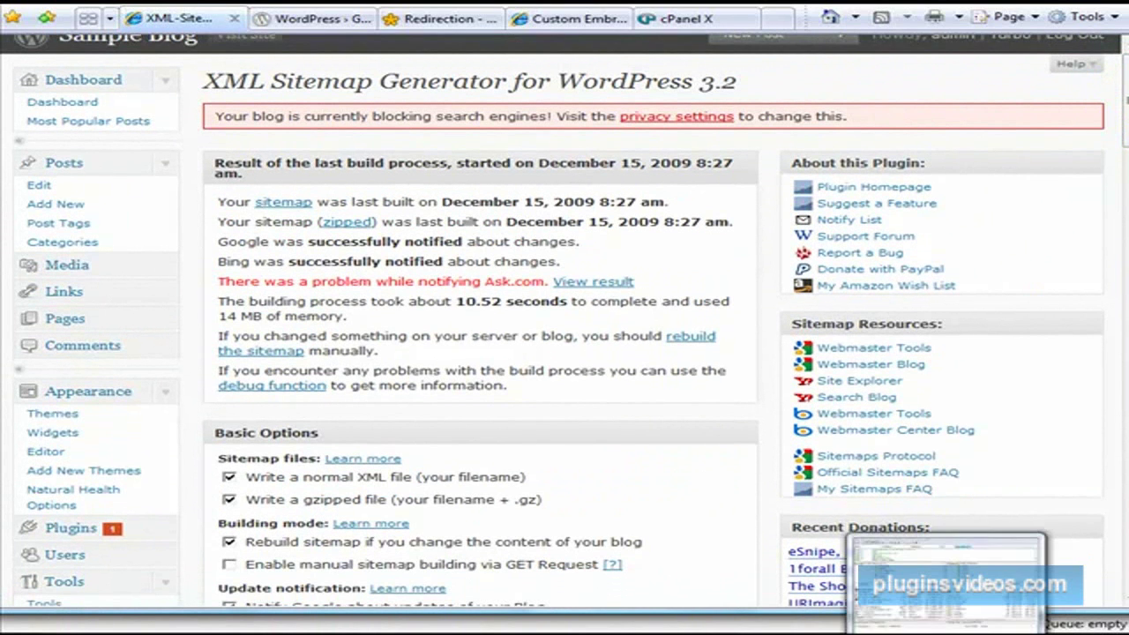
Switch to the FTP client, check the uploaded sitemap.xml in /public_html/bressler, and return to the browser.
{"action": "left_click", "coordinate": [945, 617]}
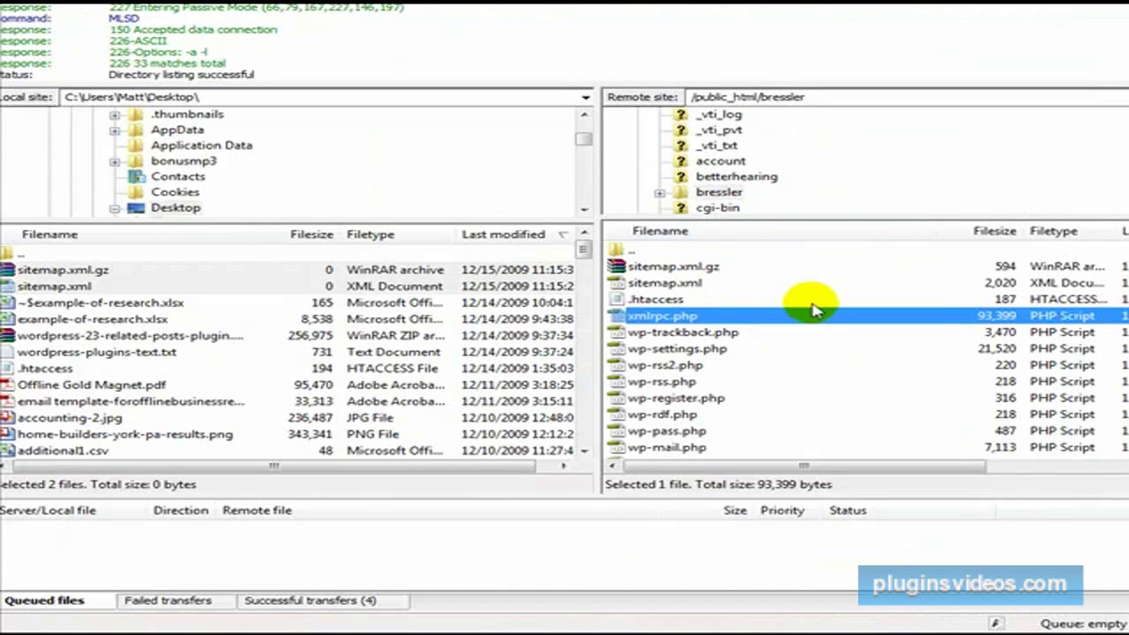
{"action": "left_click", "coordinate": [673, 284]}
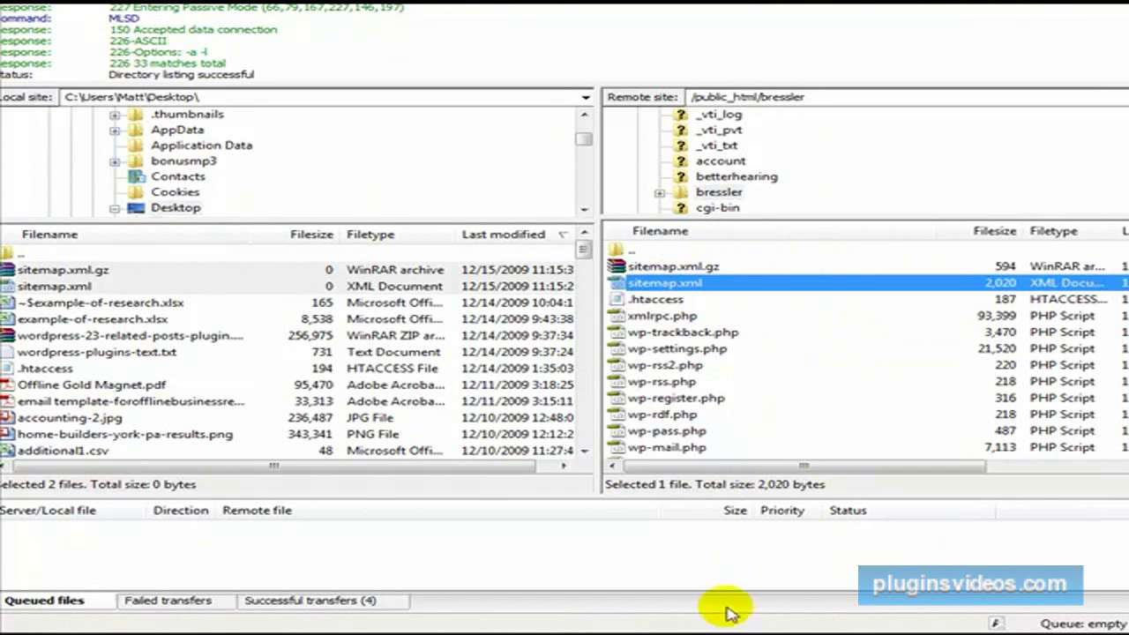
{"action": "left_click", "coordinate": [694, 634]}
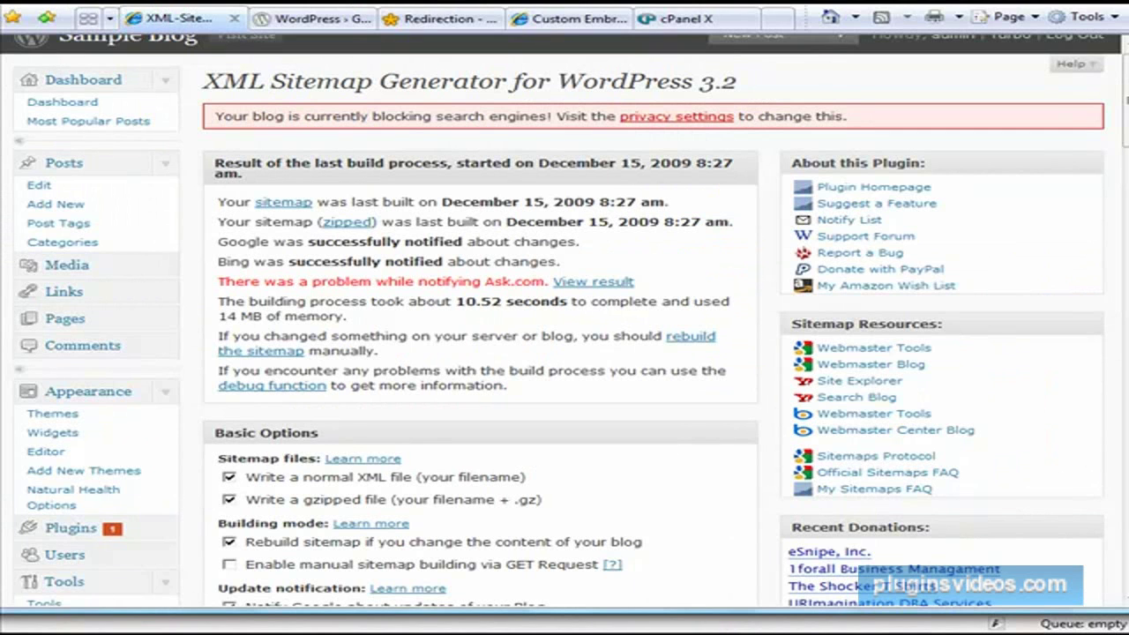
View the blog's generated XML sitemap in the browser and go back to the previous page.
{"action": "key", "text": "Return"}
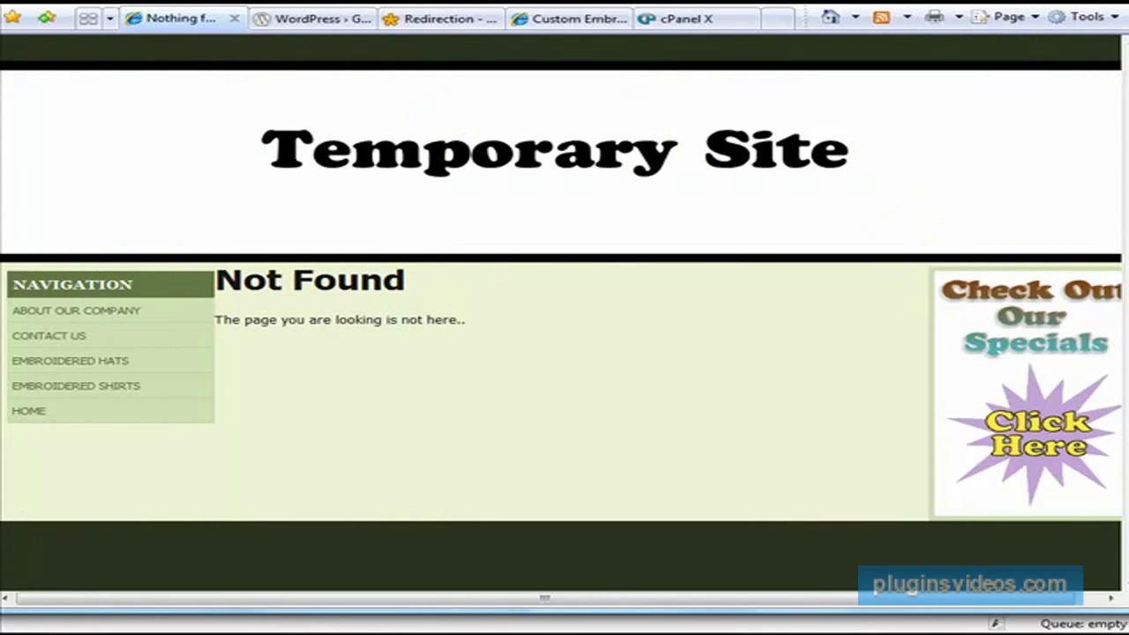
{"action": "key", "text": "Return"}
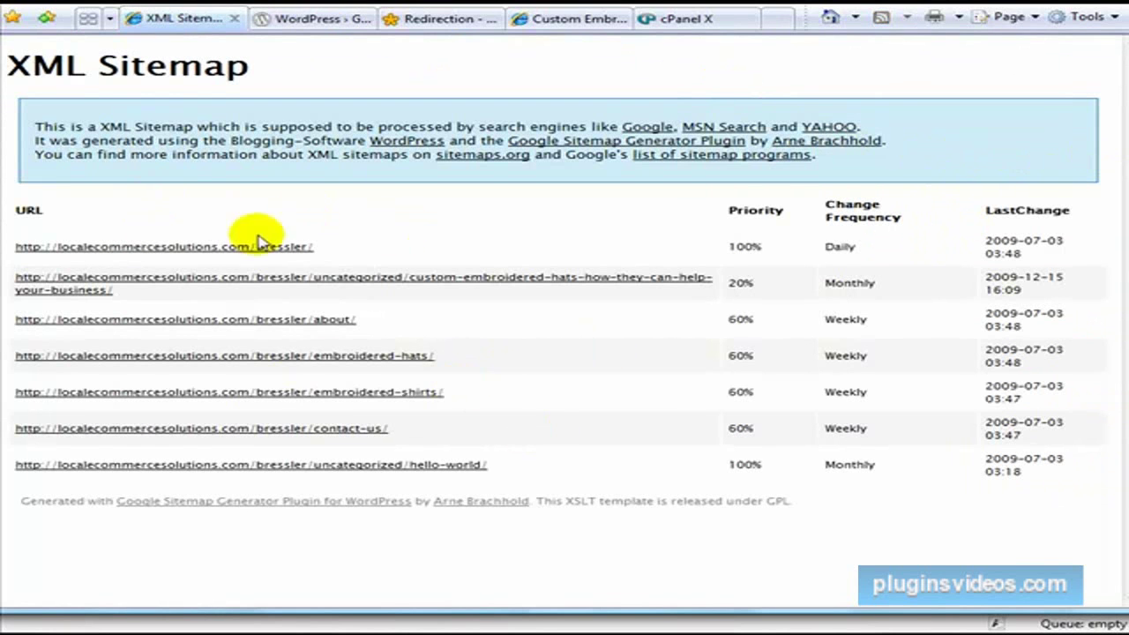
{"action": "key", "text": "alt+Left"}
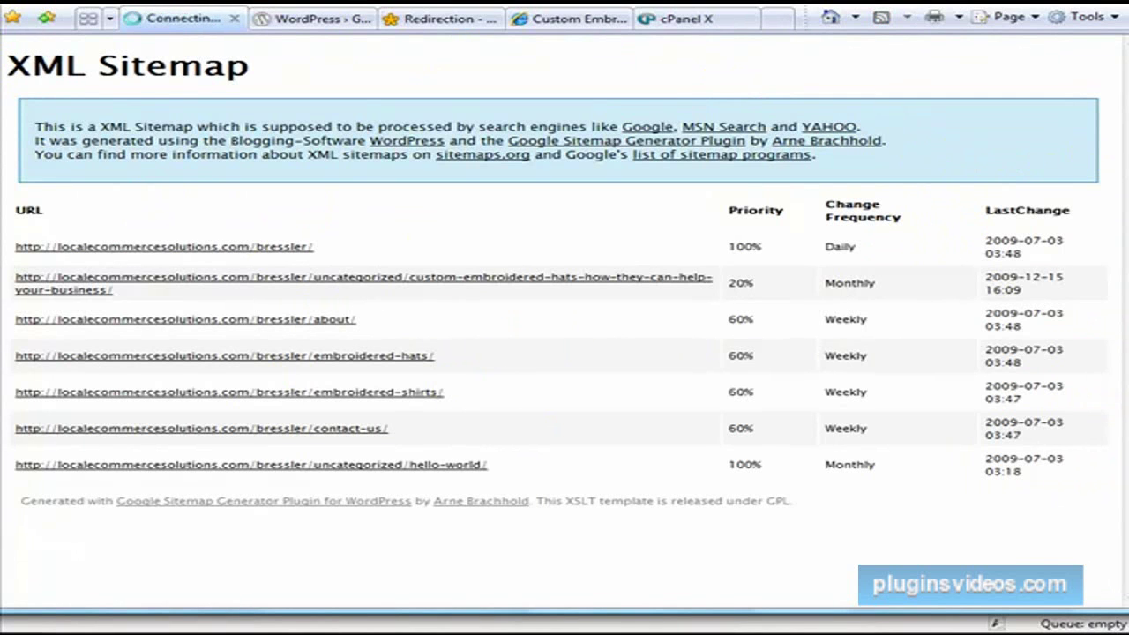